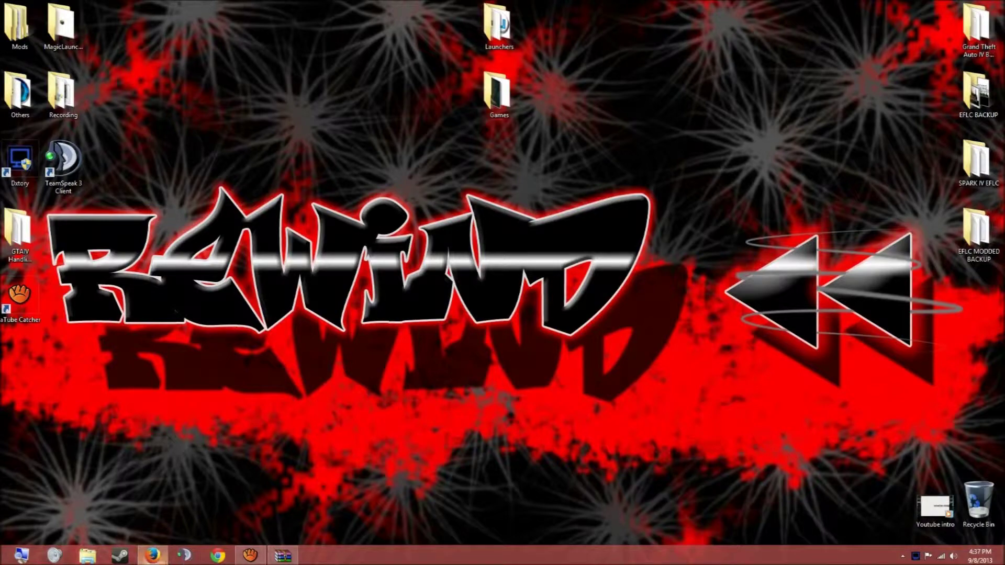
left_click(153, 556)
left_click(153, 555)
left_click(153, 556)
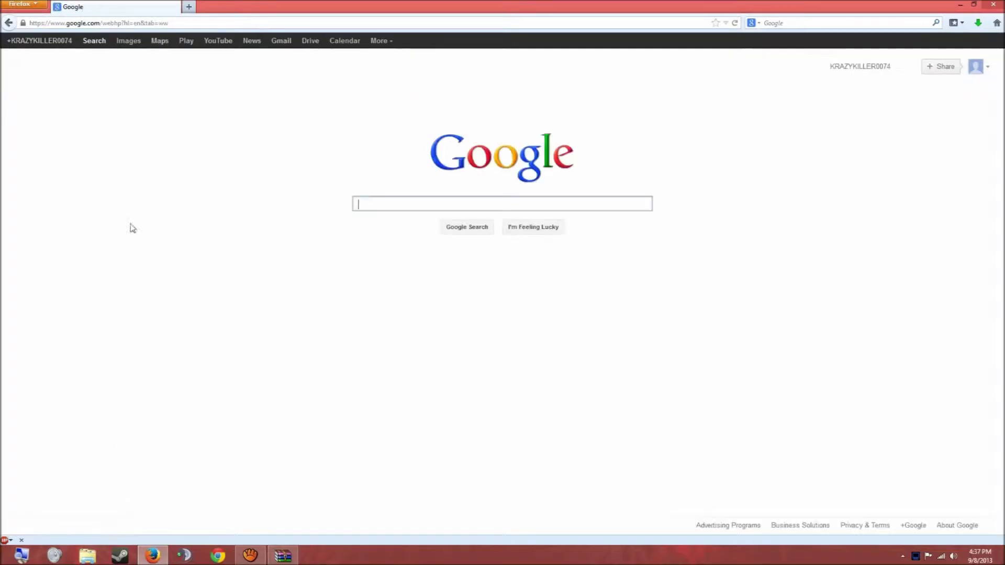
left_click(960, 4)
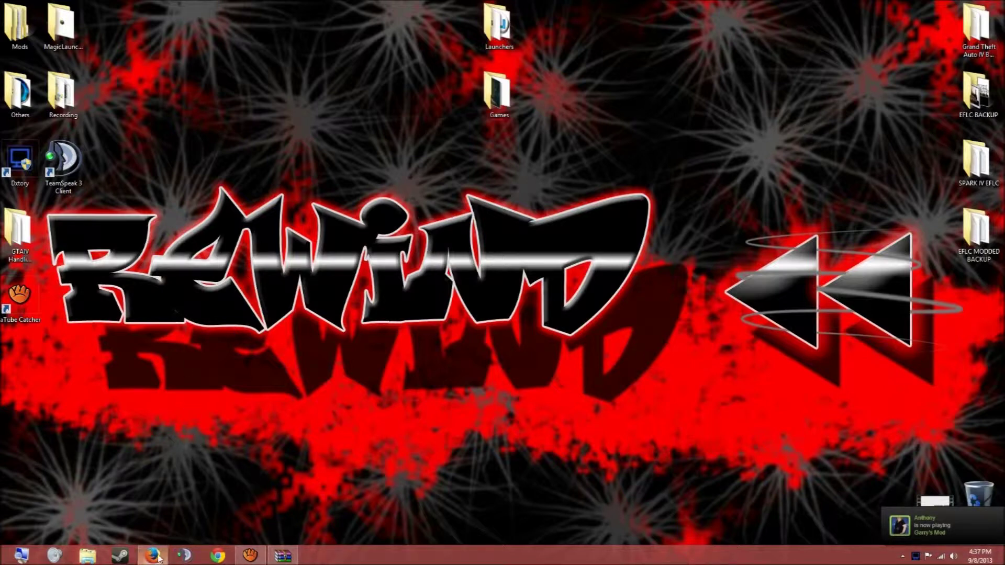
Step: Switch to Firefox and search Google for "sparkiv 0.6.6"
mouse_move(158, 558)
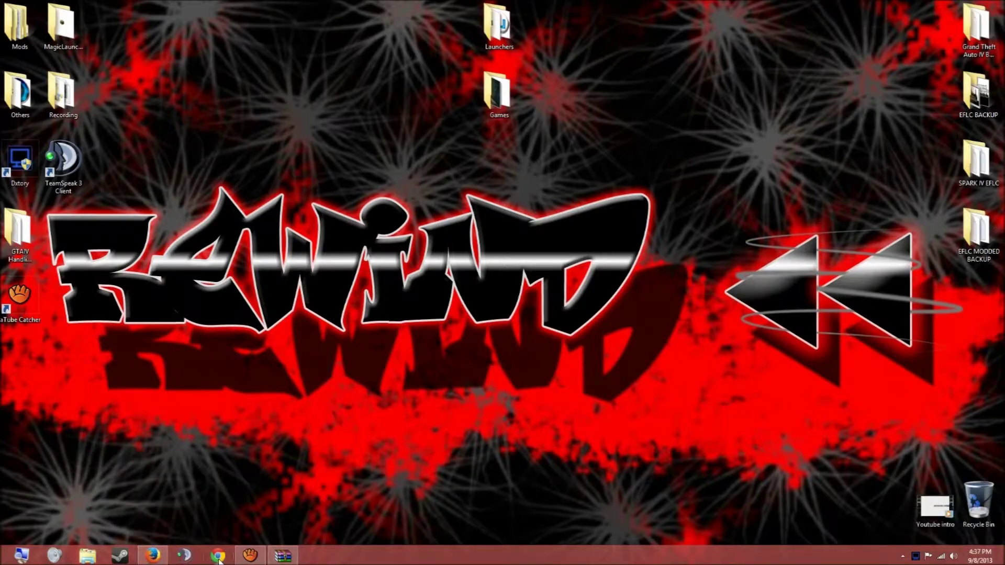
left_click(164, 551)
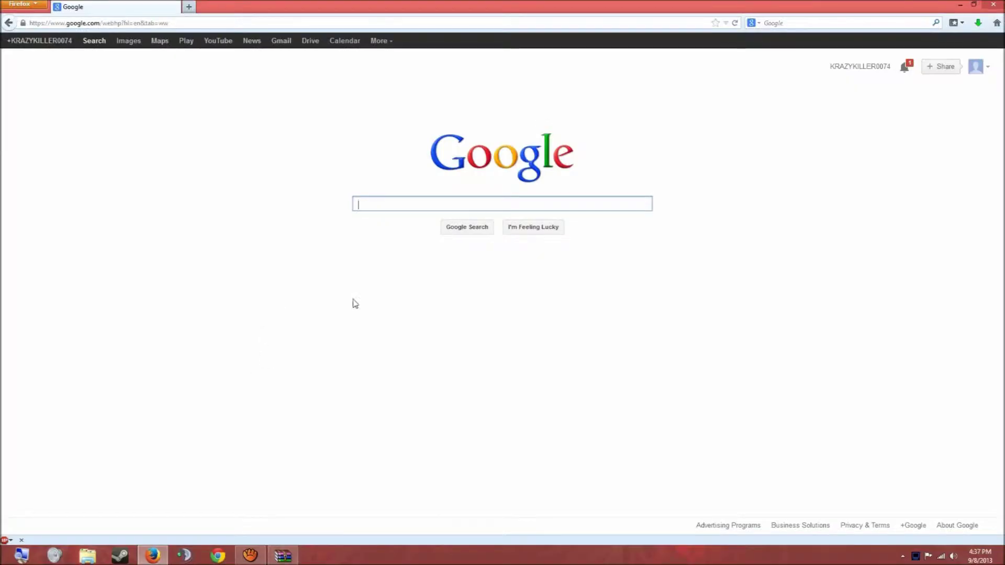
type("sparkiv")
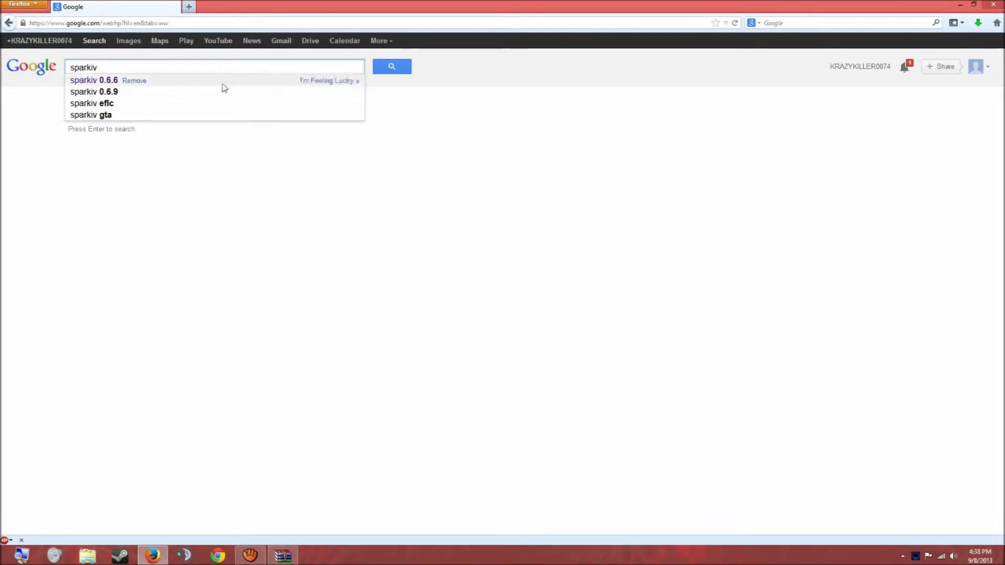
left_click(115, 84)
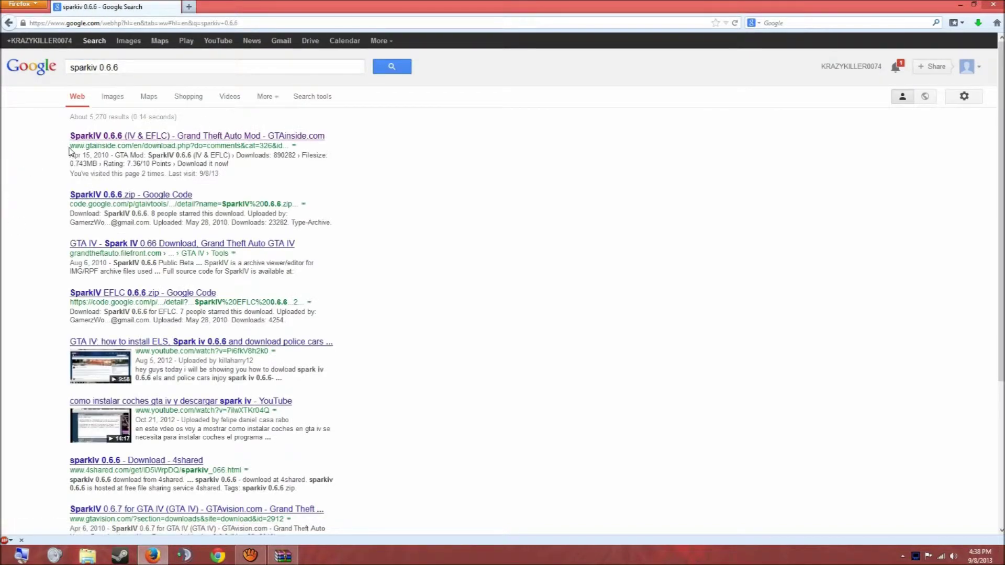
Step: Open the GTAinside.com search result for SparkIV 0.6.6 (IV & EFLC)
left_click_drag(70, 146, 290, 152)
left_click(365, 140)
left_click(213, 134)
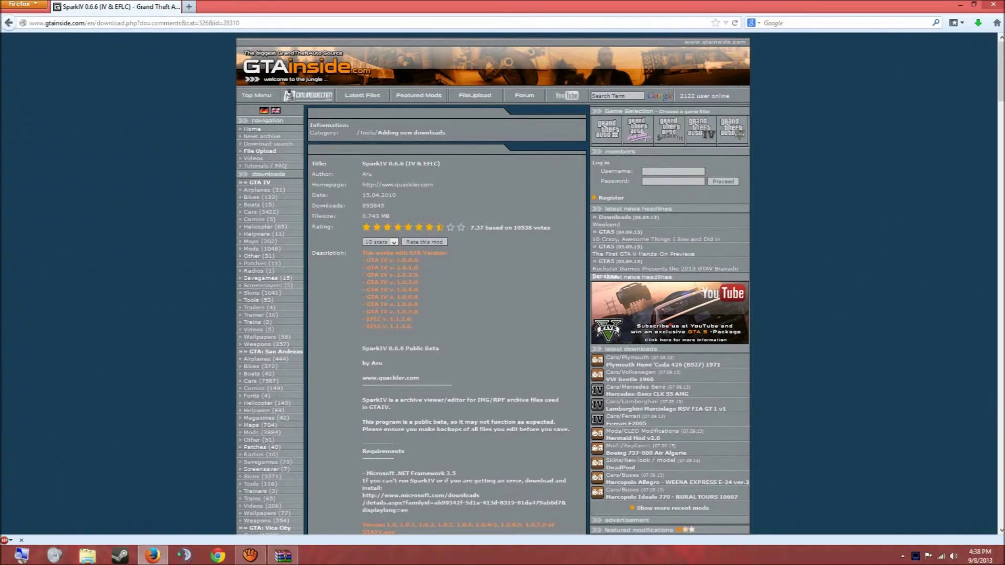
Step: Download SparkIV 0.6.6.zip by opening it with WinRAR archiver, minimize the browser and dismiss the licence reminder
scroll(465, 198, "down", 6)
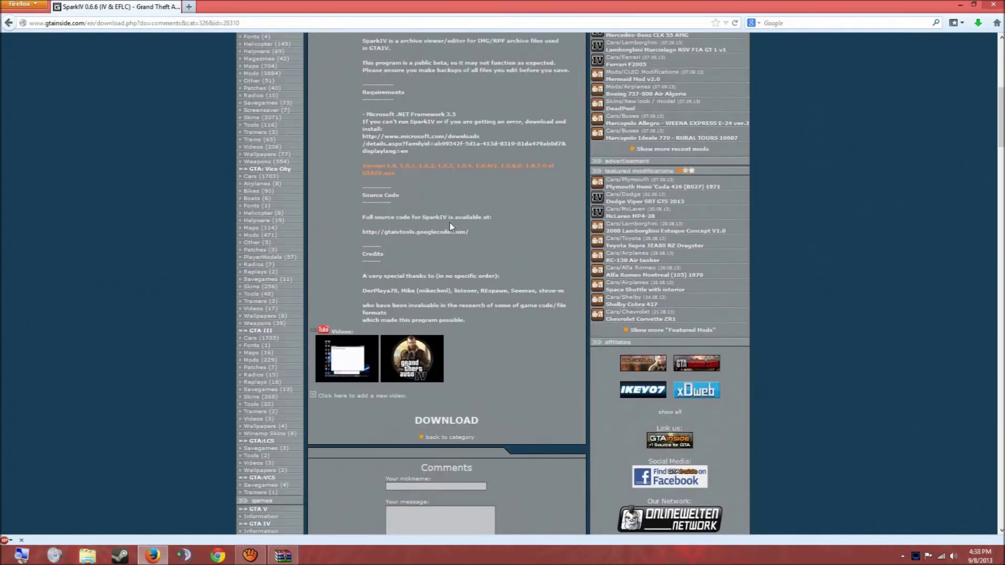
left_click(445, 419)
left_click(474, 179)
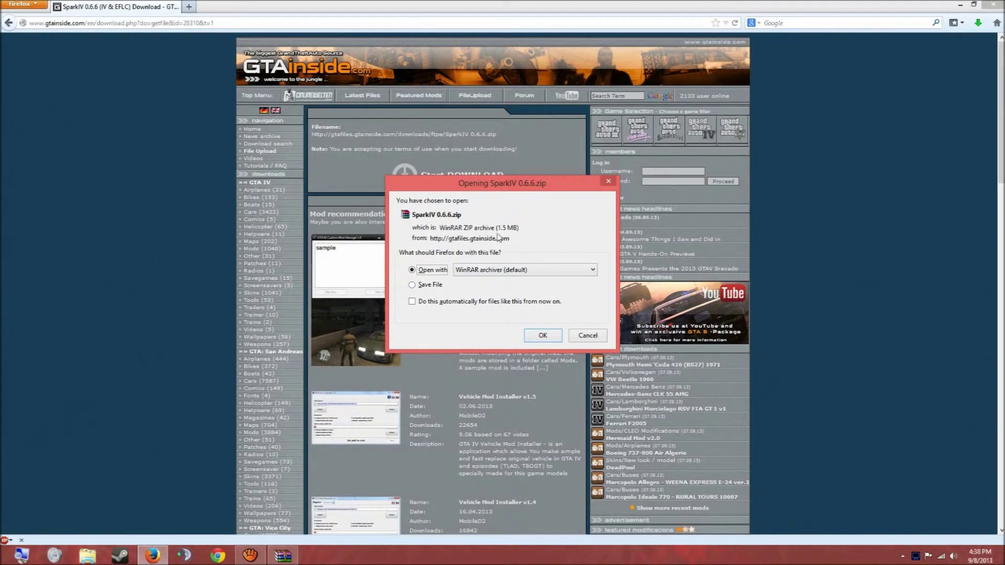
left_click(542, 336)
left_click(960, 4)
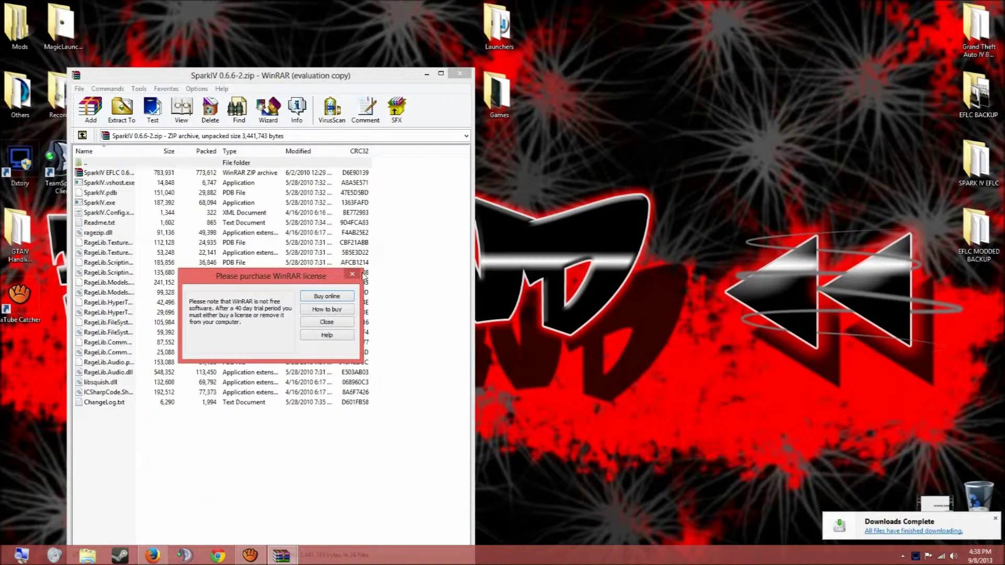
left_click(352, 274)
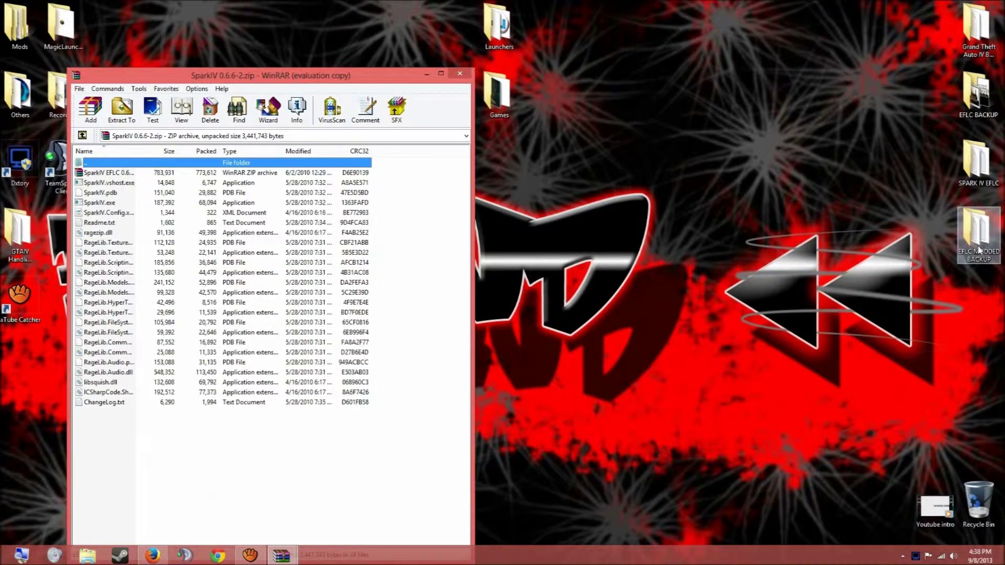
Step: Move the SPARK IV EFLC desktop folder away from the other icons into the free space beside the archive window
left_click_drag(975, 165, 715, 166)
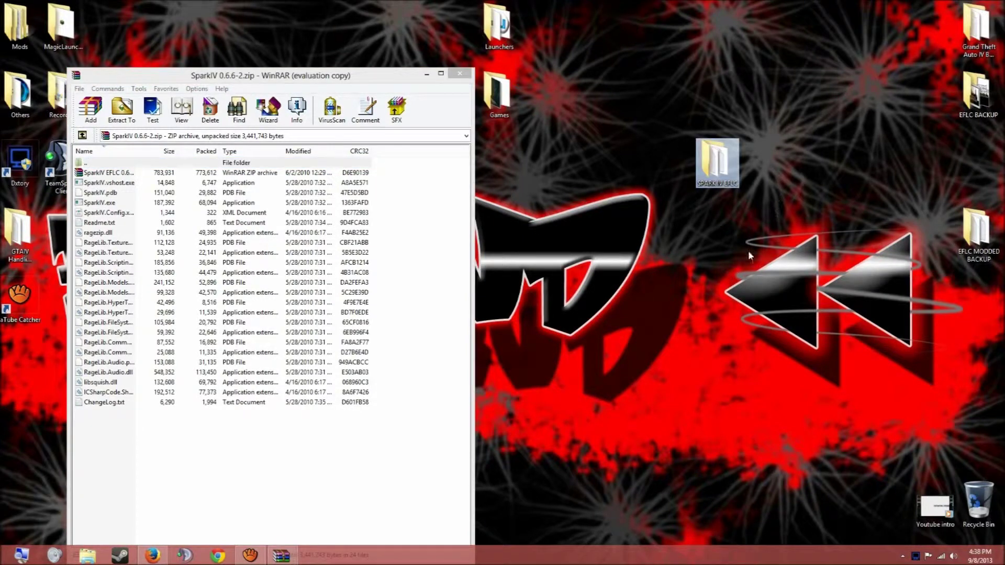
left_click(822, 158)
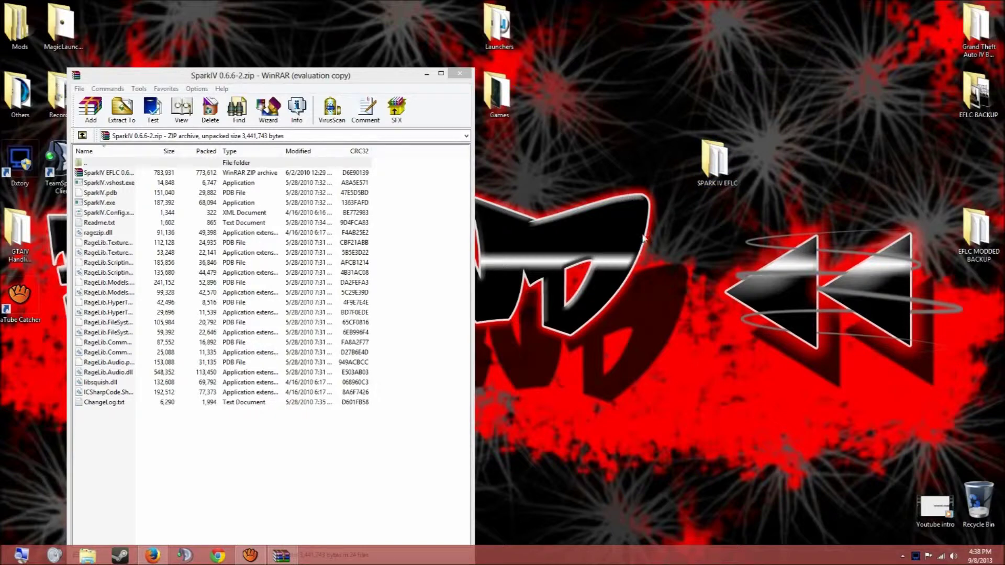
Step: Open the nested SparkIV EFLC 0.6.6.zip archive, select all its files and dismiss the licence reminder
left_click(140, 181)
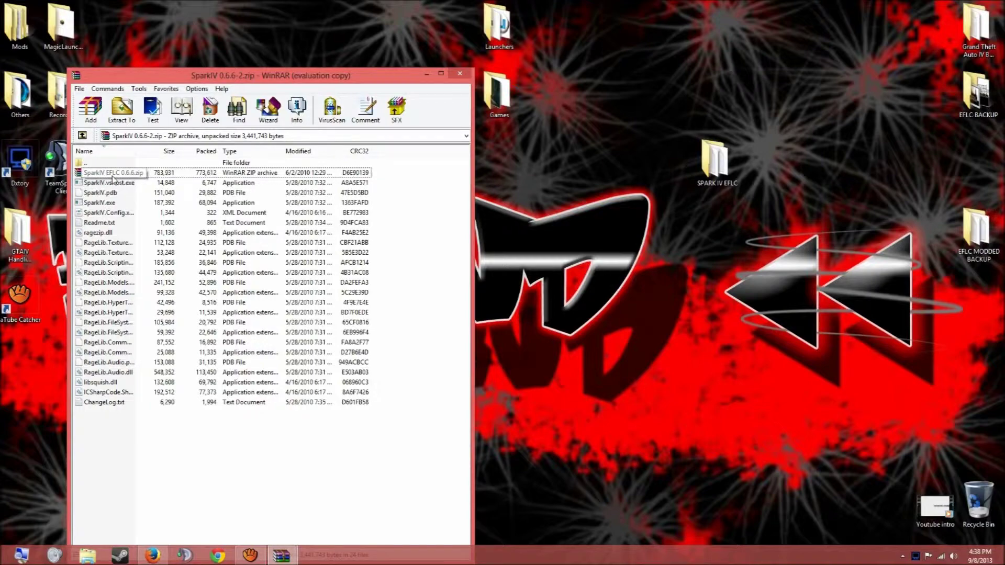
double_click(116, 176)
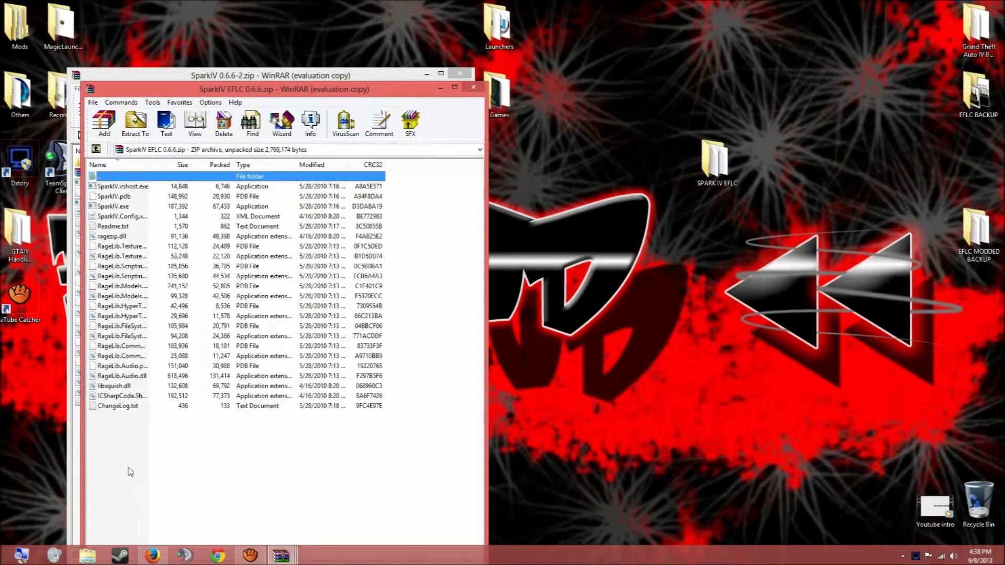
left_click_drag(130, 471, 131, 195)
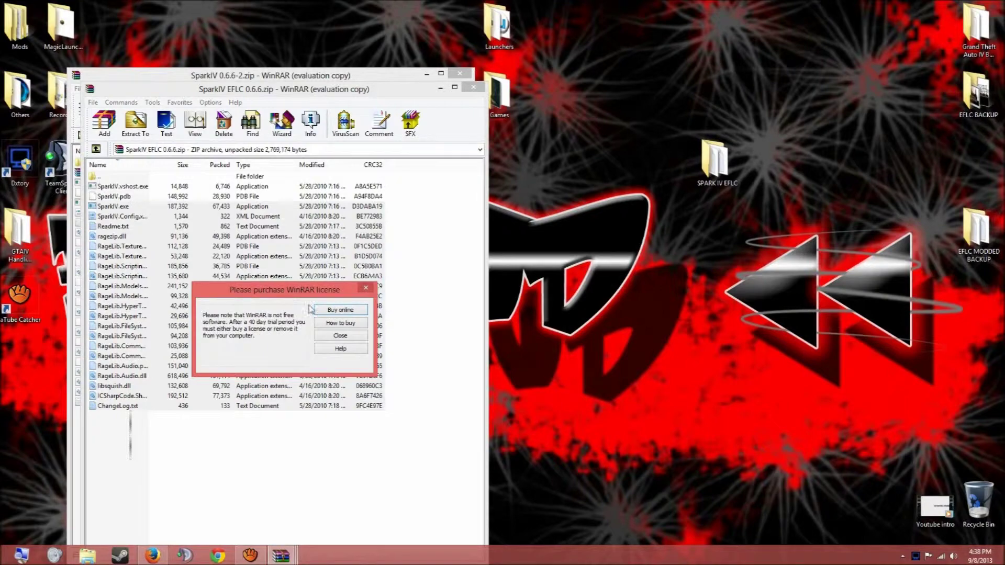
left_click(366, 288)
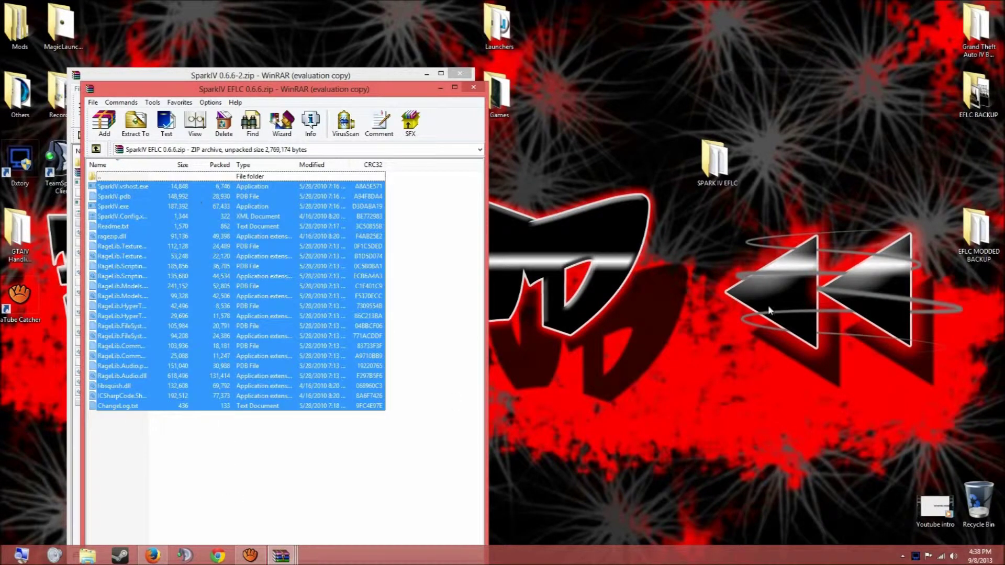
left_click(444, 278)
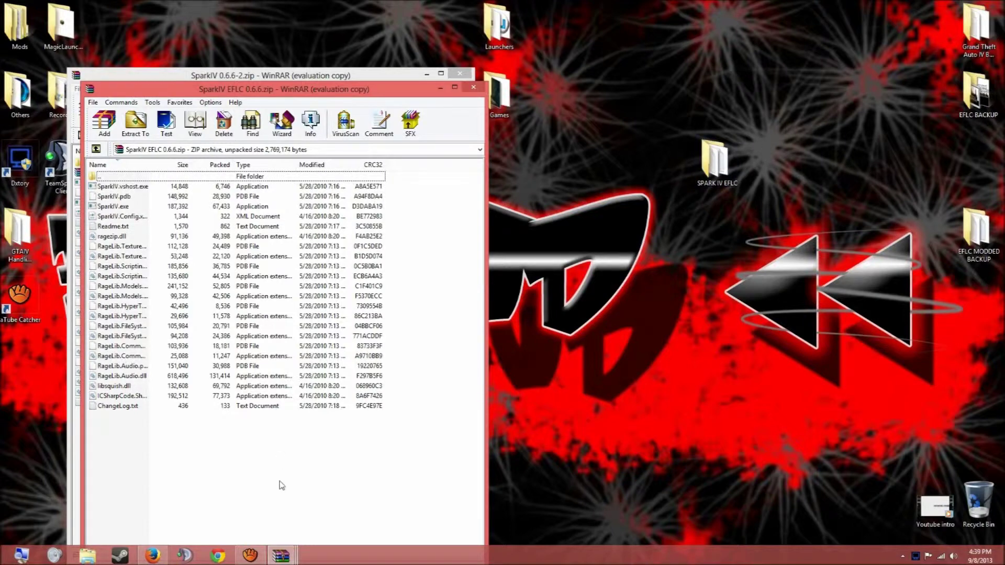
left_click_drag(270, 500, 191, 187)
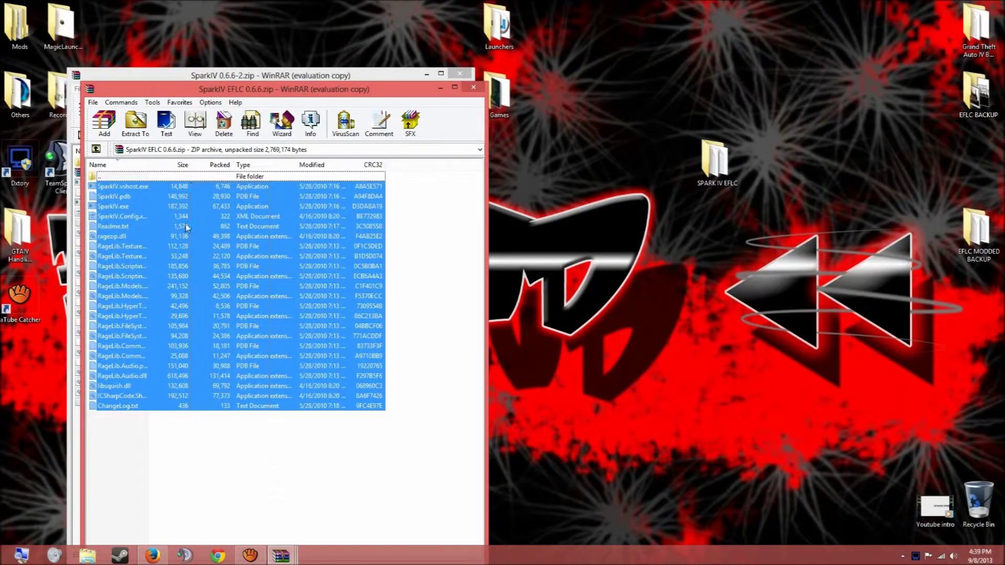
left_click(623, 211)
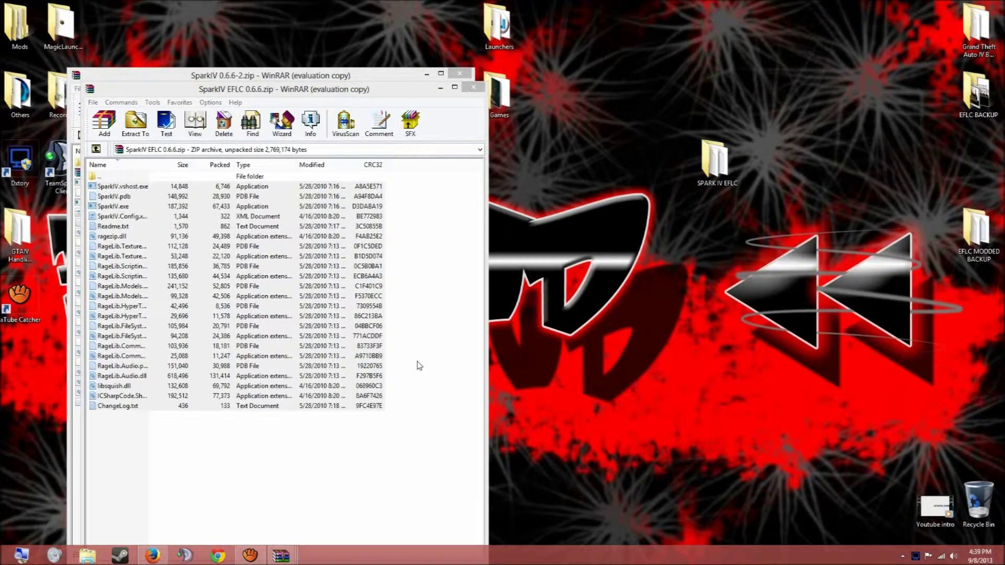
left_click(430, 351)
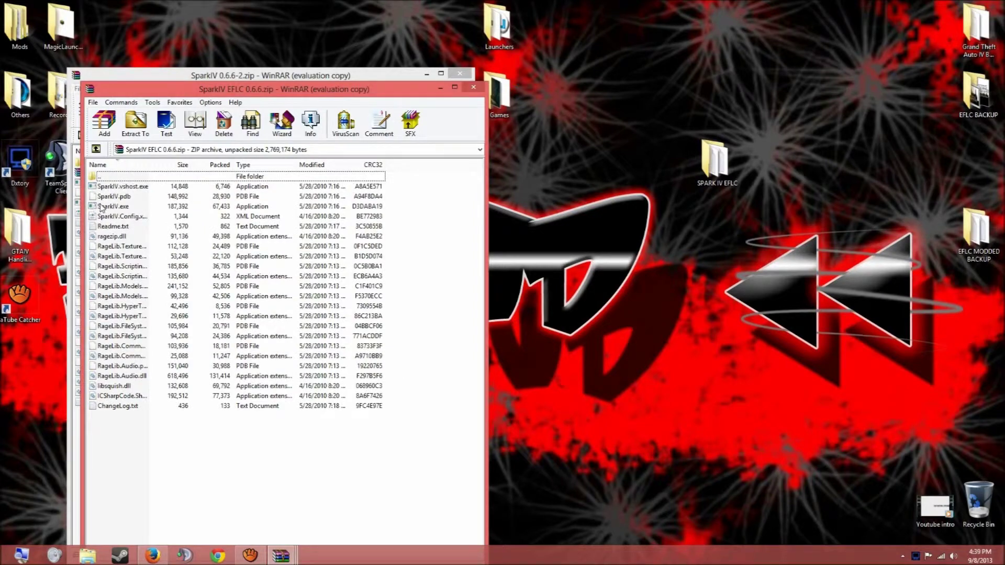
Step: Run SparkIV as administrator from the SPARK IV EFLC desktop folder and browse the EFLC game directory
double_click(715, 159)
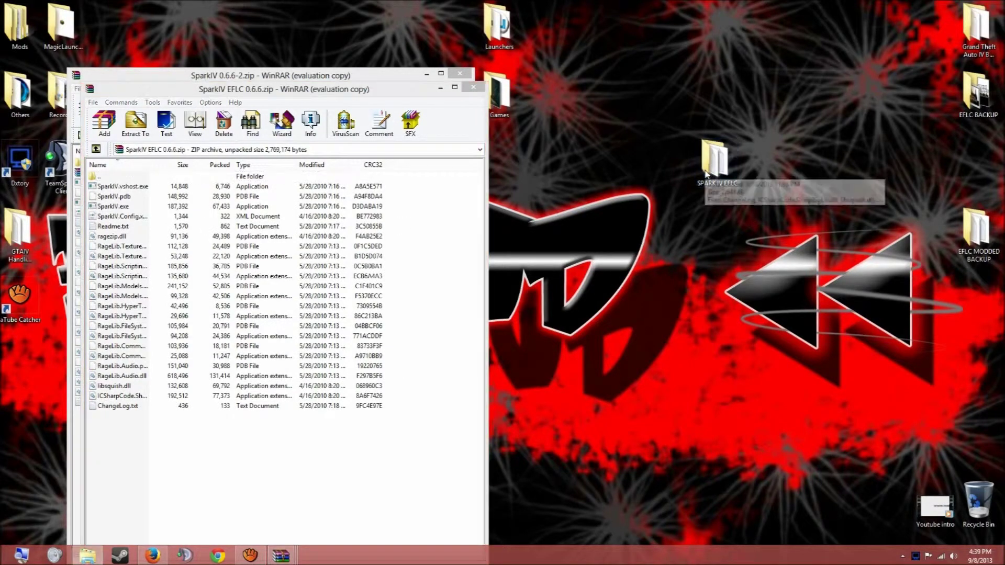
left_click(670, 344)
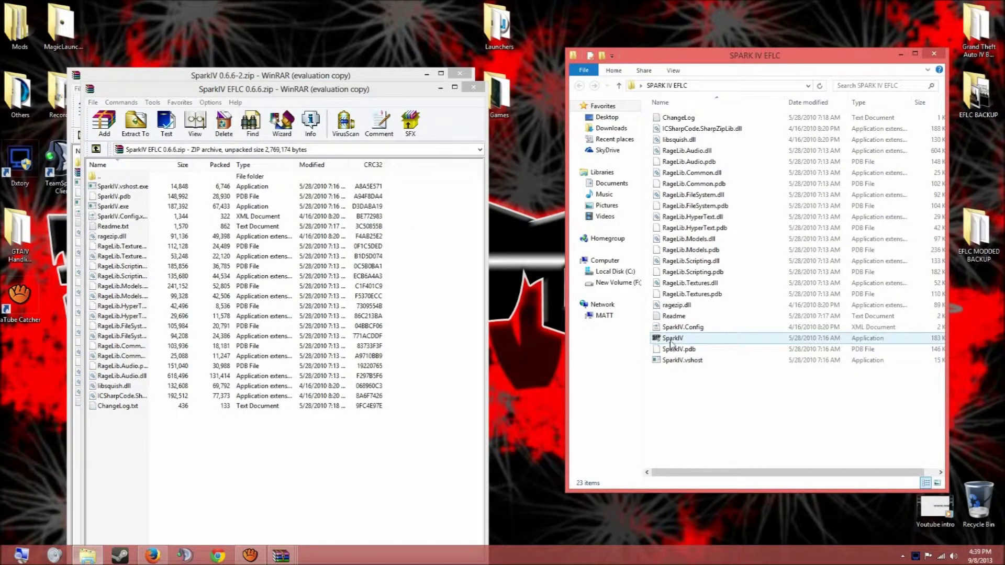
right_click(672, 343)
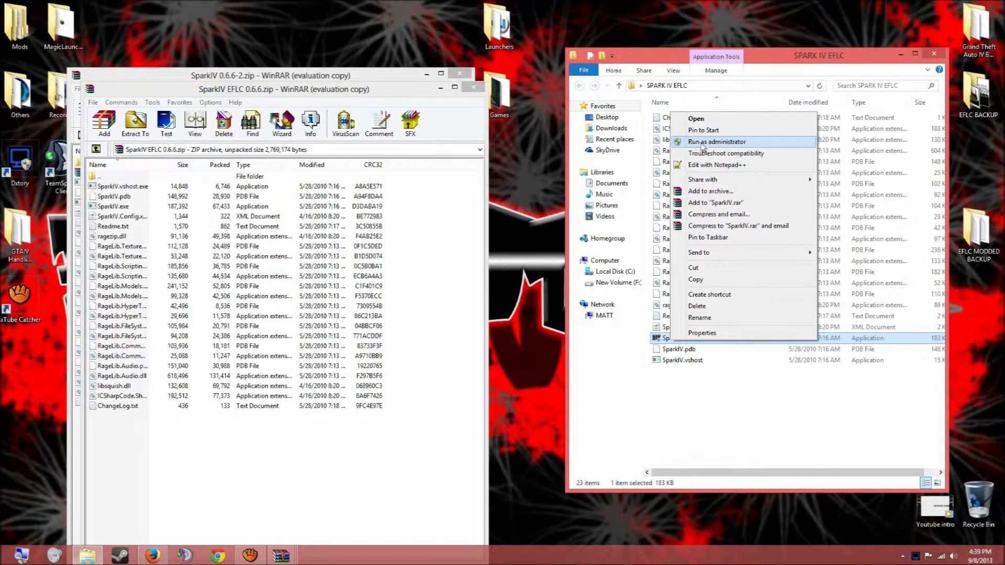
left_click(739, 144)
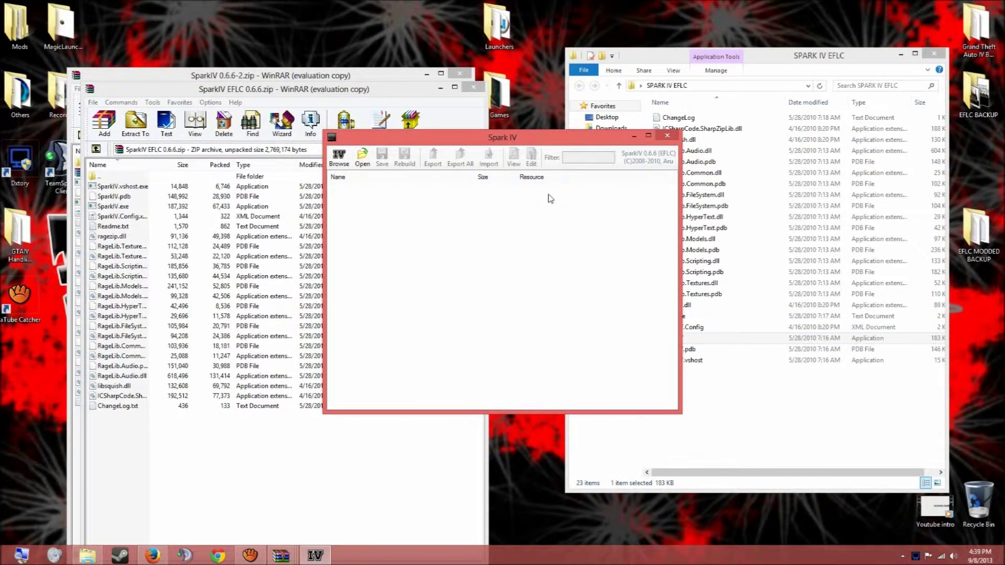
left_click(339, 156)
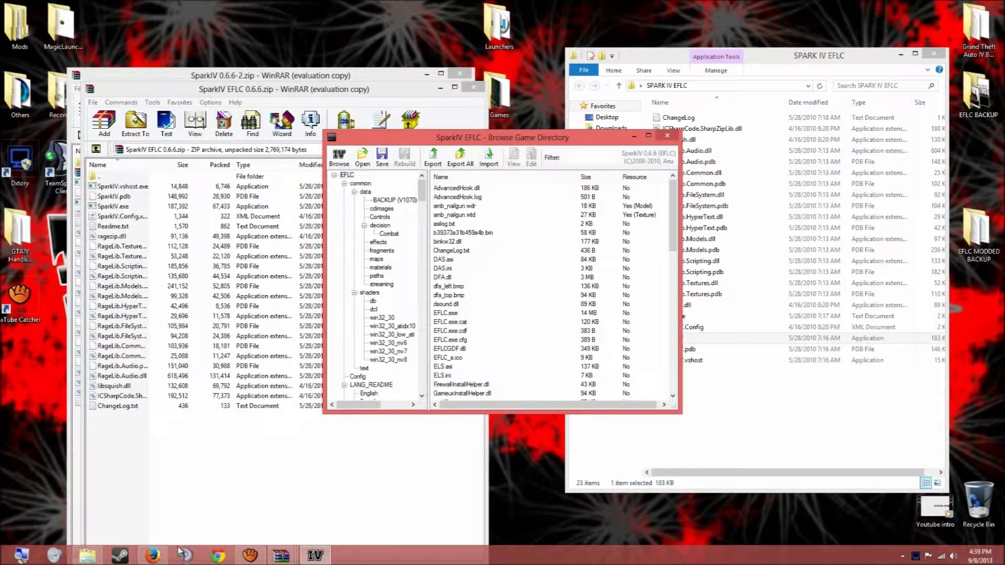
Step: Switch to Firefox and open the Ford category of the GTA IV car downloads on GTAinside
left_click(152, 555)
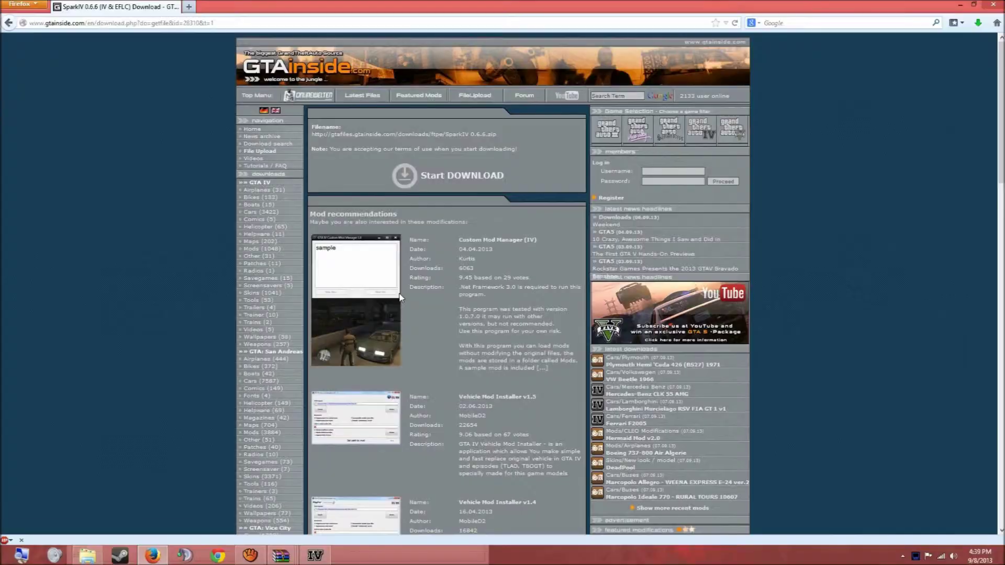
left_click(260, 215)
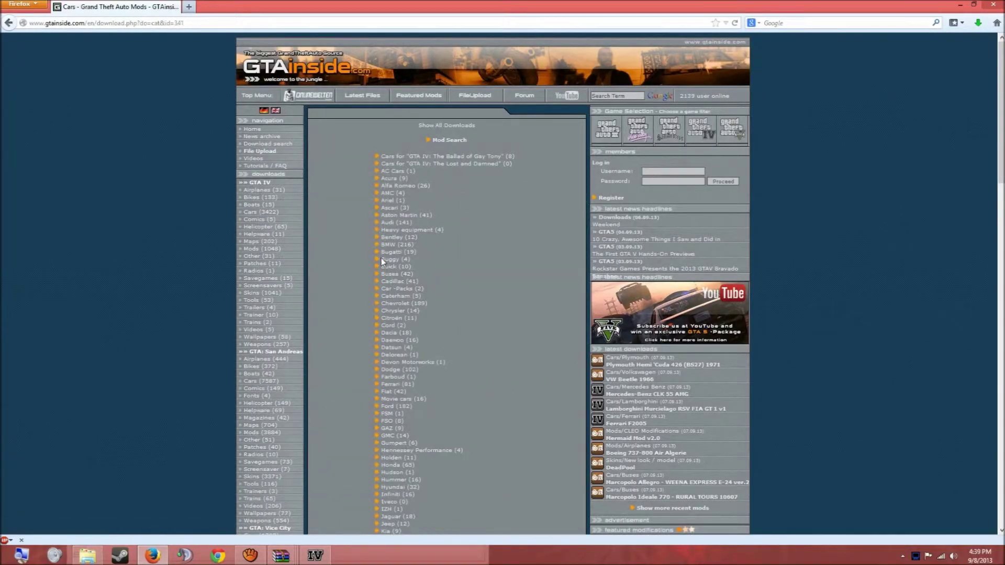
scroll(390, 325, "down", 5)
scroll(391, 332, "down", 1)
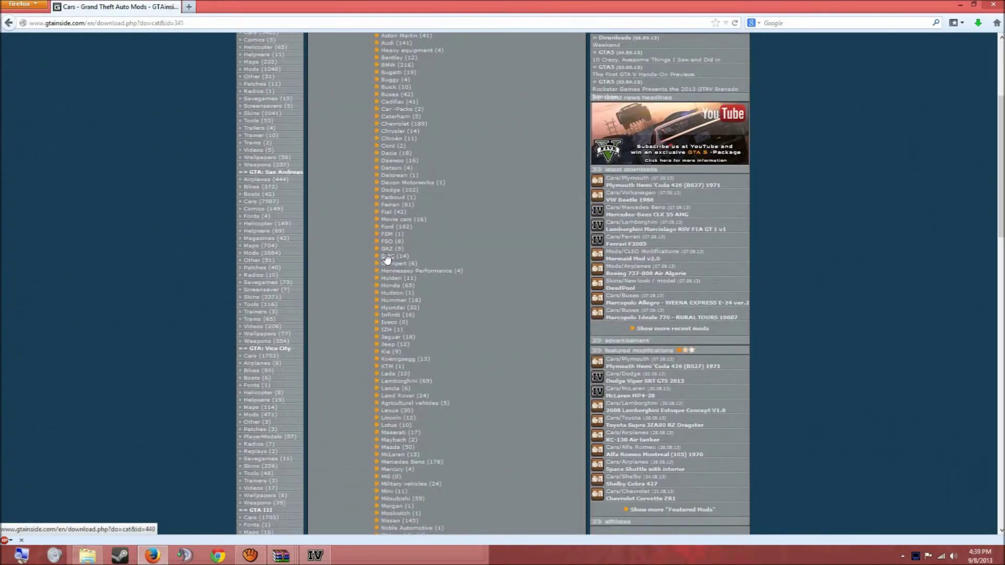
left_click(395, 220)
key("alt+Left")
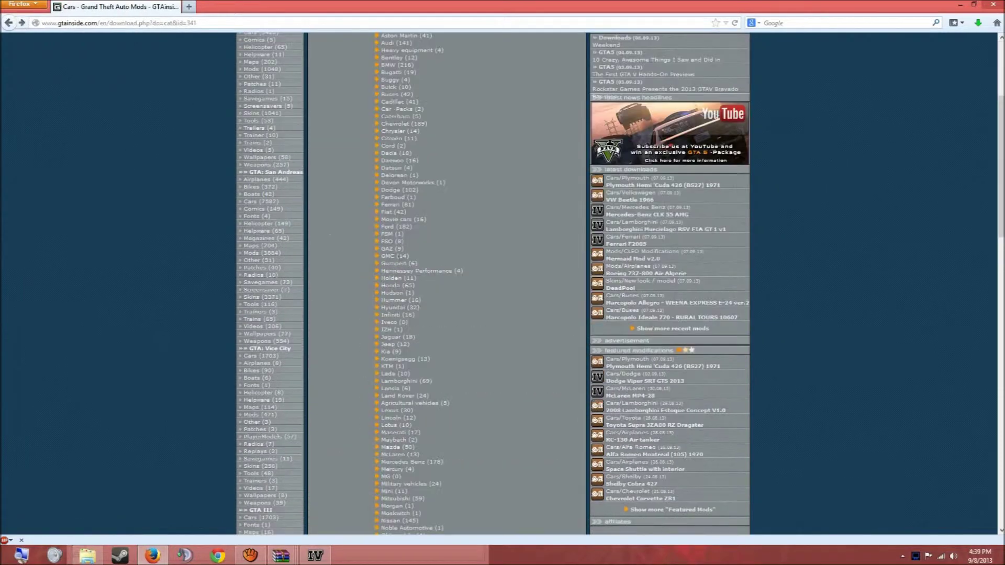
left_click(389, 227)
Step: Download the Ford Mustang GTR DiRT Showdown (GRID) mod with the Save File option and show the recent downloads
scroll(458, 350, "down", 20)
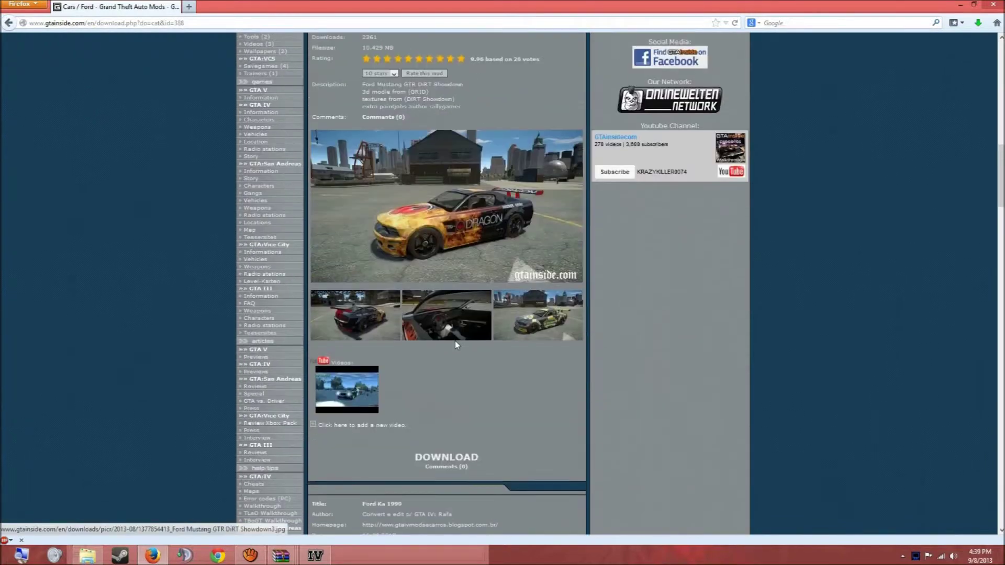
scroll(455, 345, "down", 3)
scroll(454, 341, "down", 3)
scroll(454, 341, "up", 6)
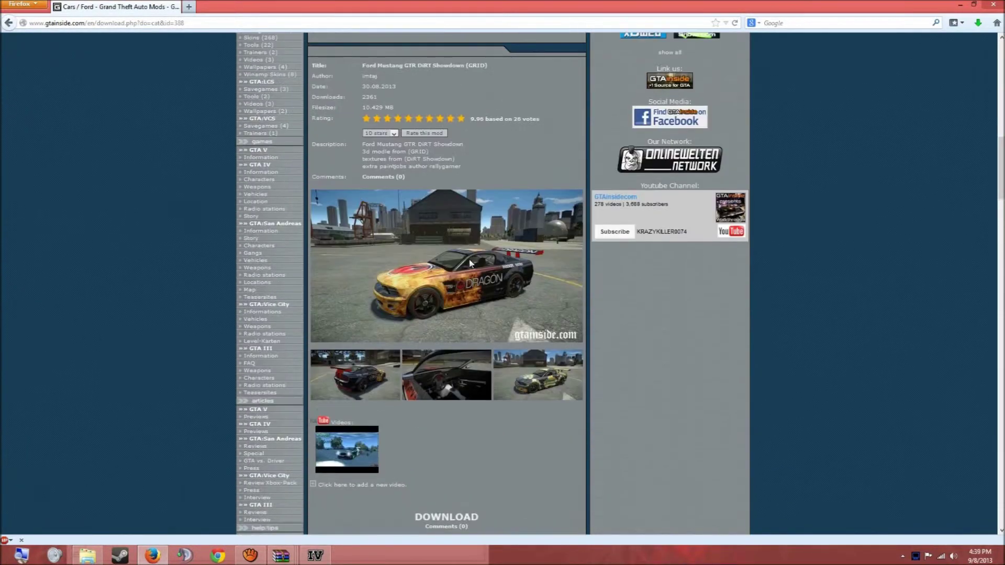
scroll(455, 236, "down", 4)
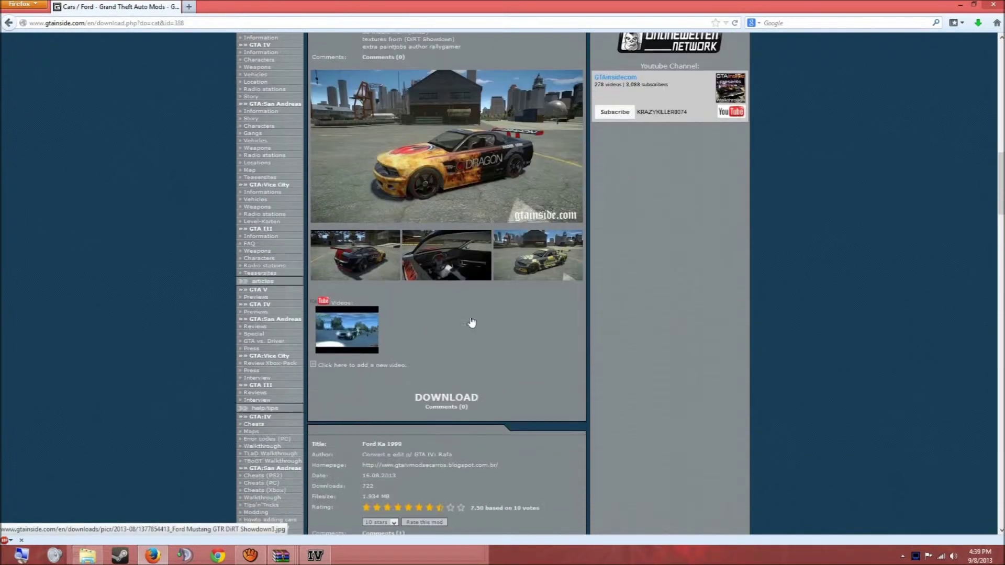
left_click(445, 401)
left_click(401, 195)
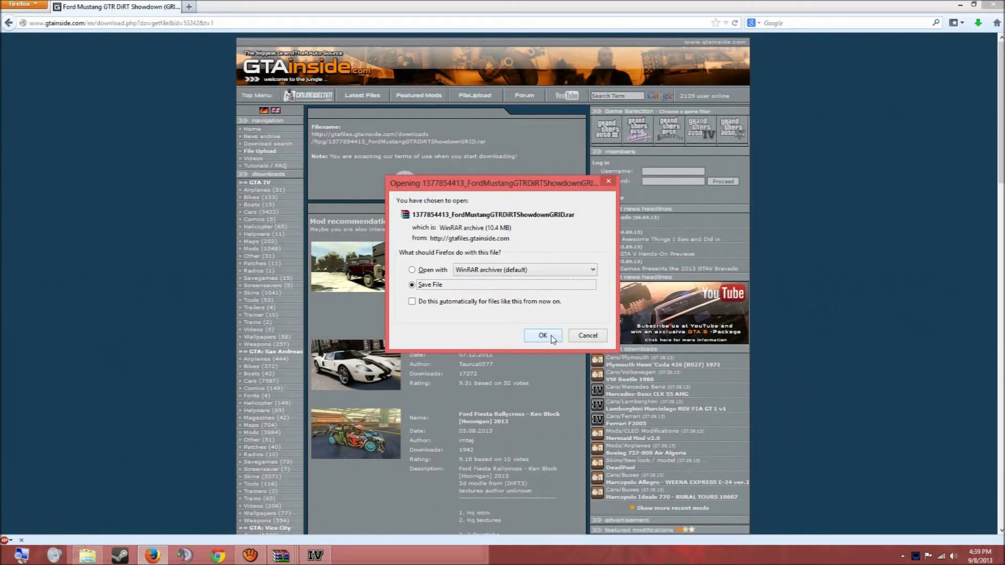
left_click(552, 335)
left_click(978, 24)
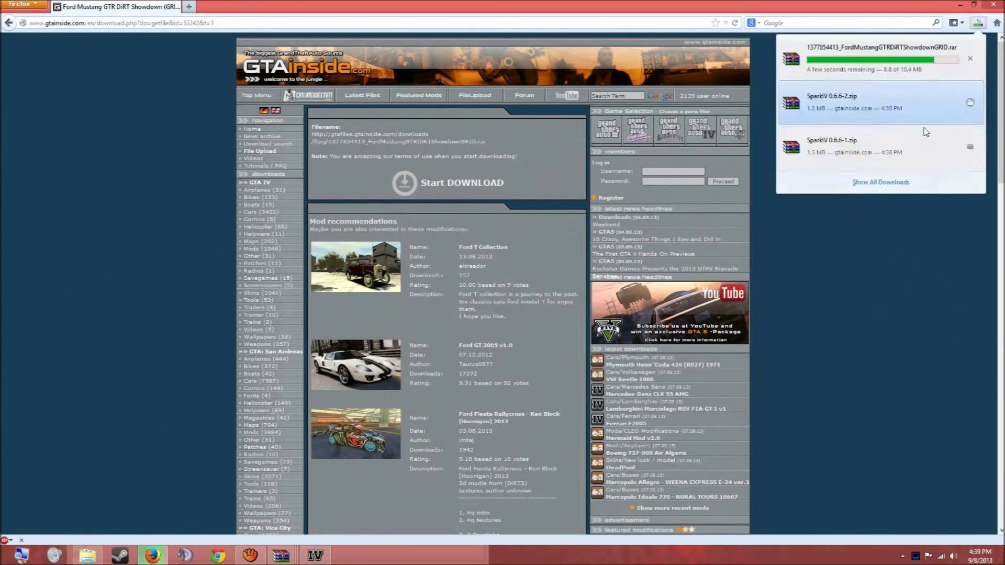
left_click(878, 57)
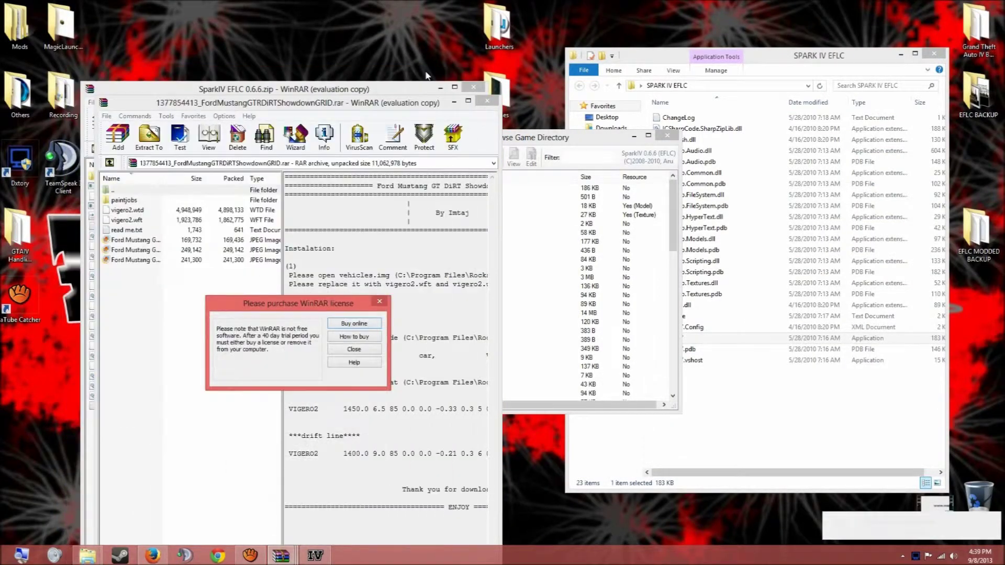
left_click(442, 89)
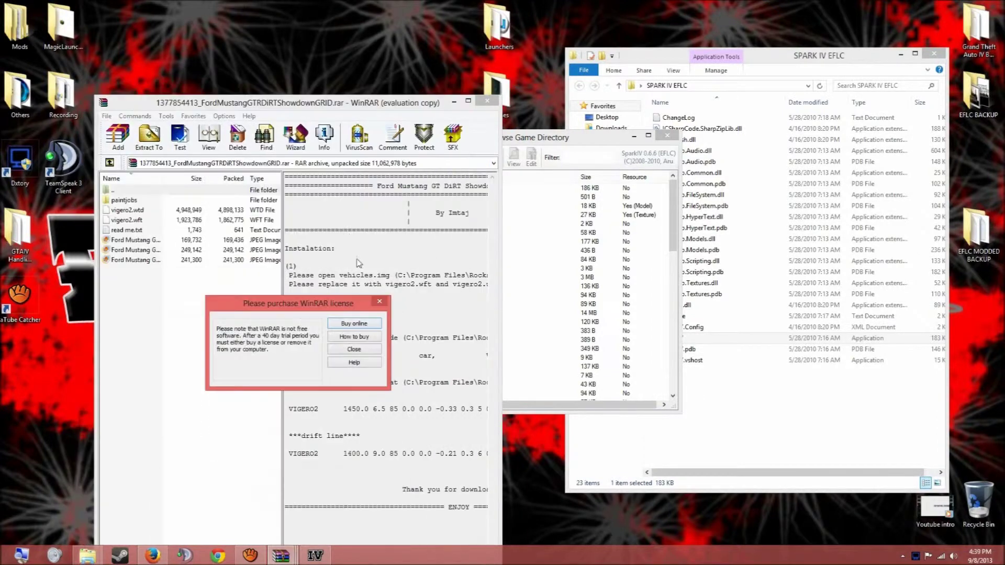
left_click(380, 301)
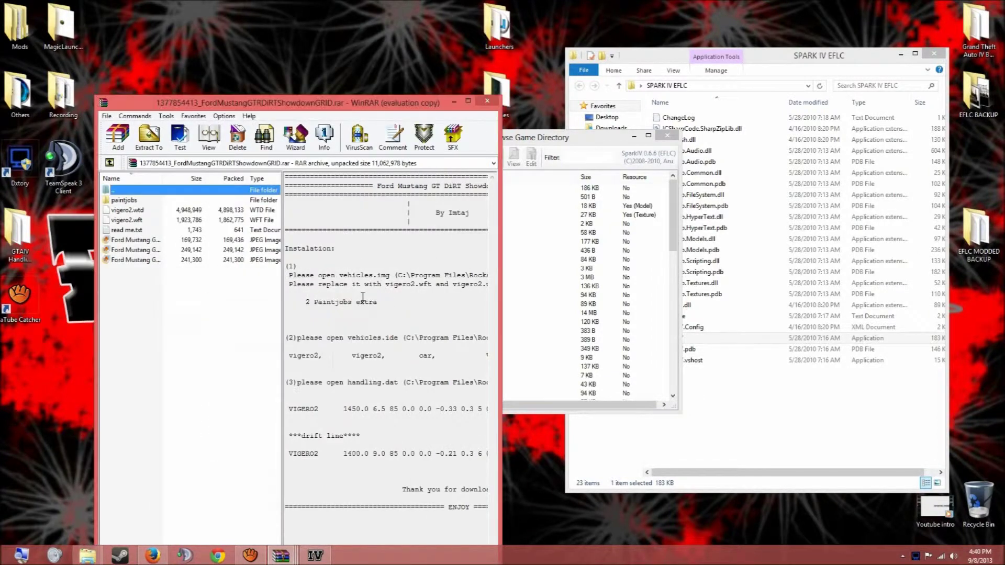
Step: Extract vigero2.wtd and vigero2.wft from the Mustang archive to the desktop and close the archive
left_click(114, 221)
left_click(120, 210)
left_click(123, 220)
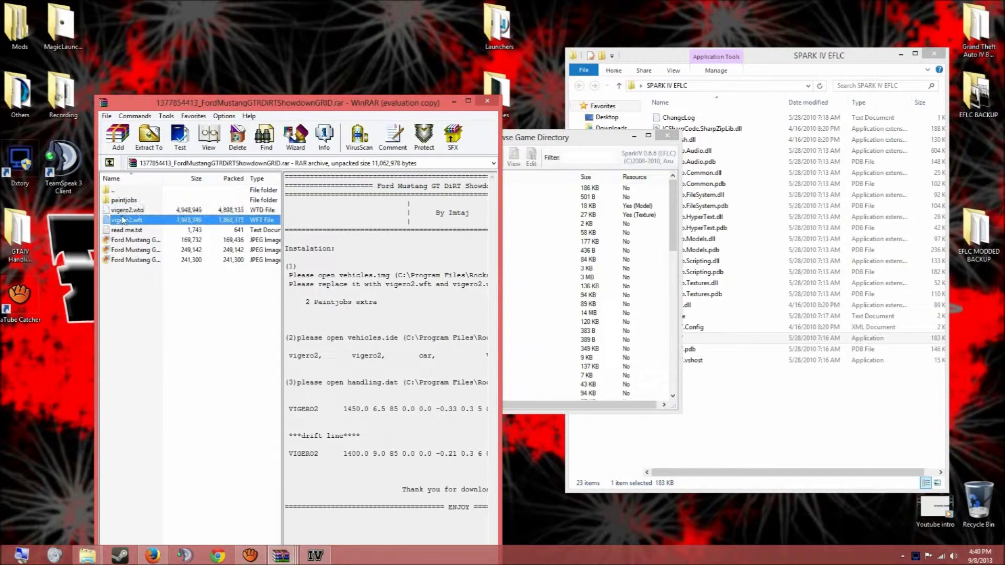
left_click(145, 212)
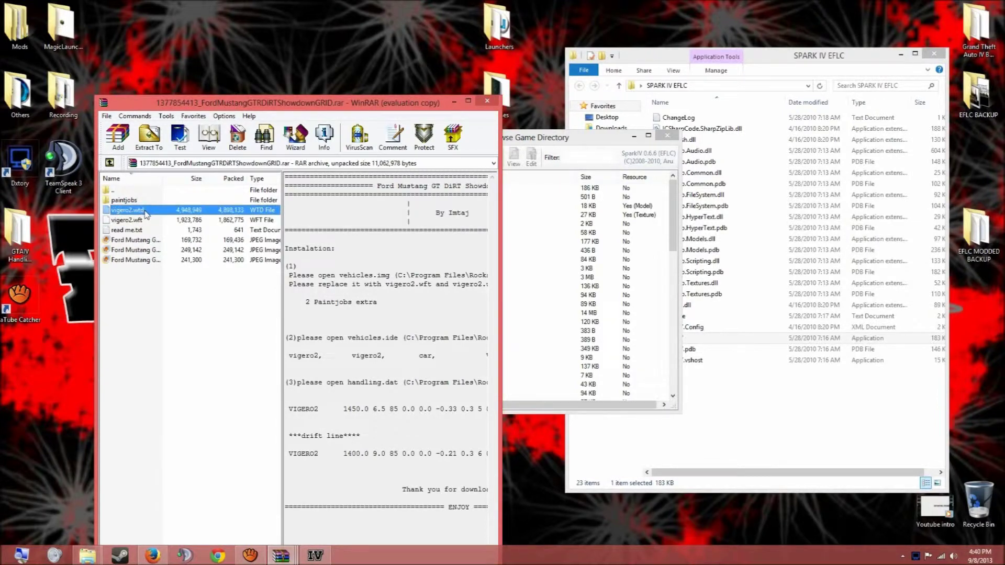
left_click(146, 220)
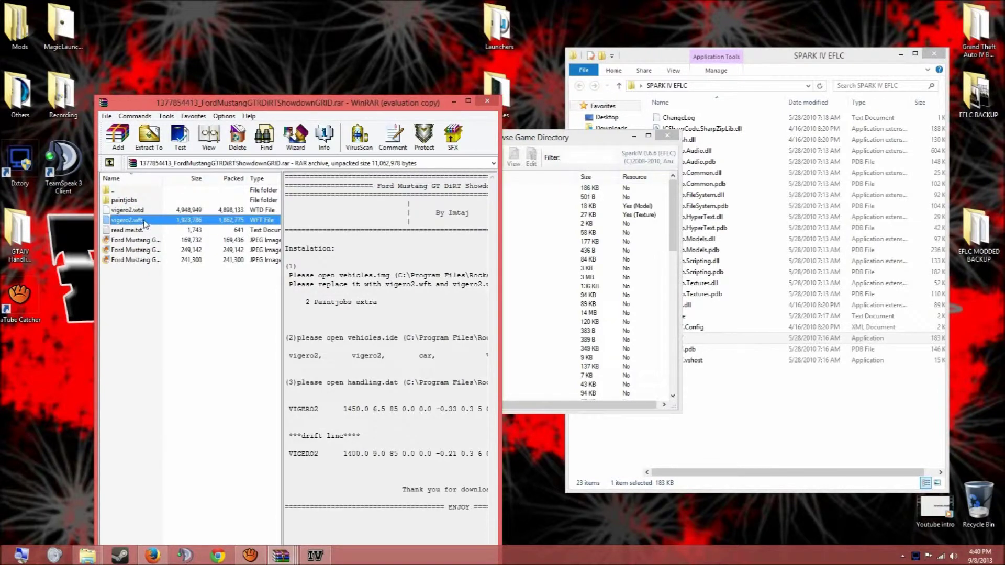
left_click(139, 211, "ctrl")
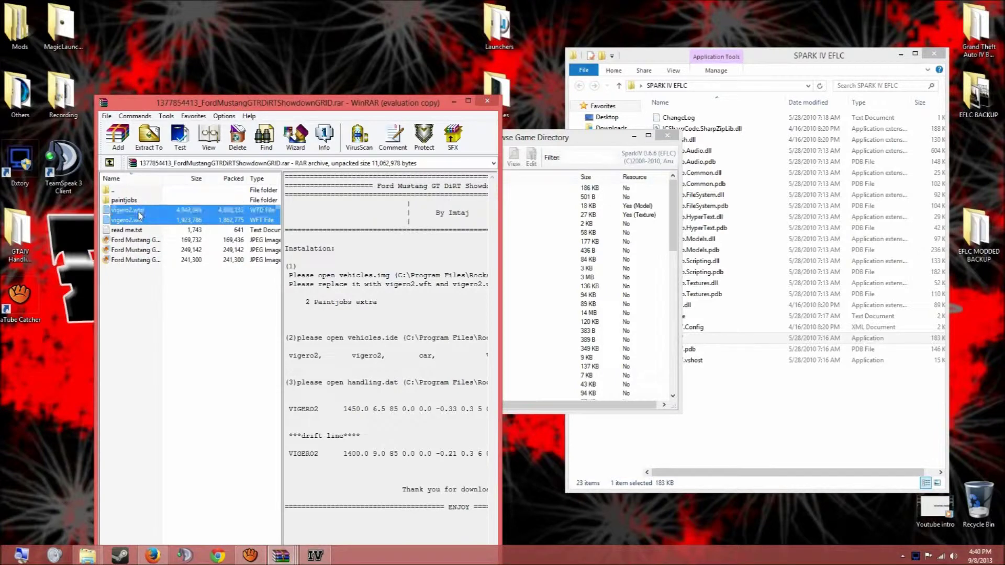
left_click_drag(144, 210, 209, 41)
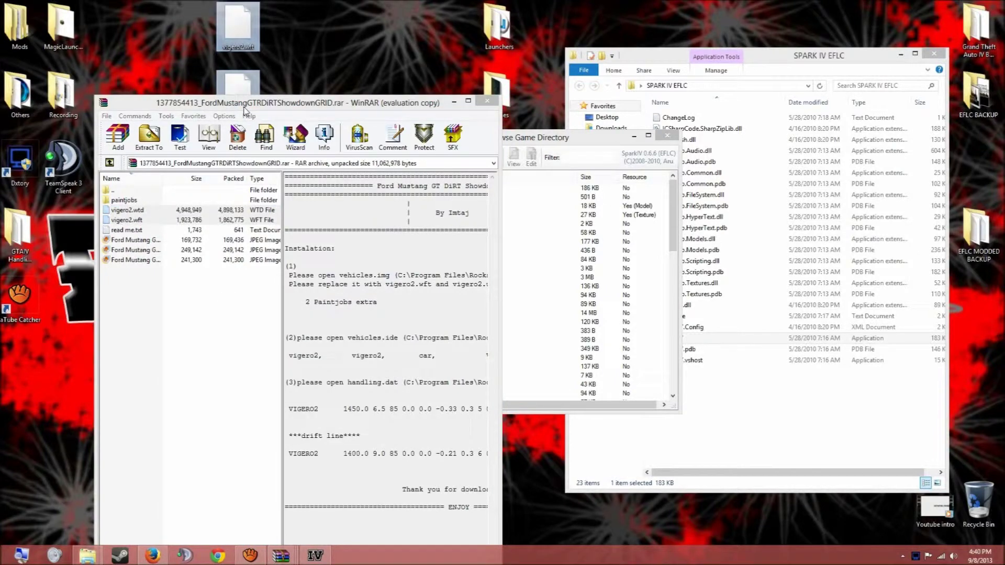
left_click(487, 100)
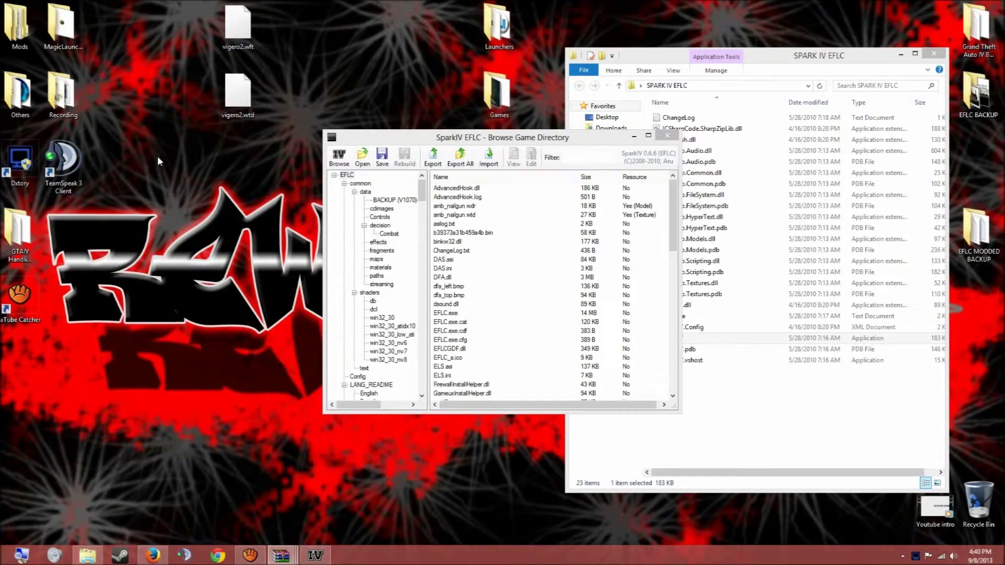
Step: Rename the two extracted desktop files as vigero.wft and vigero.wtd
right_click(239, 24)
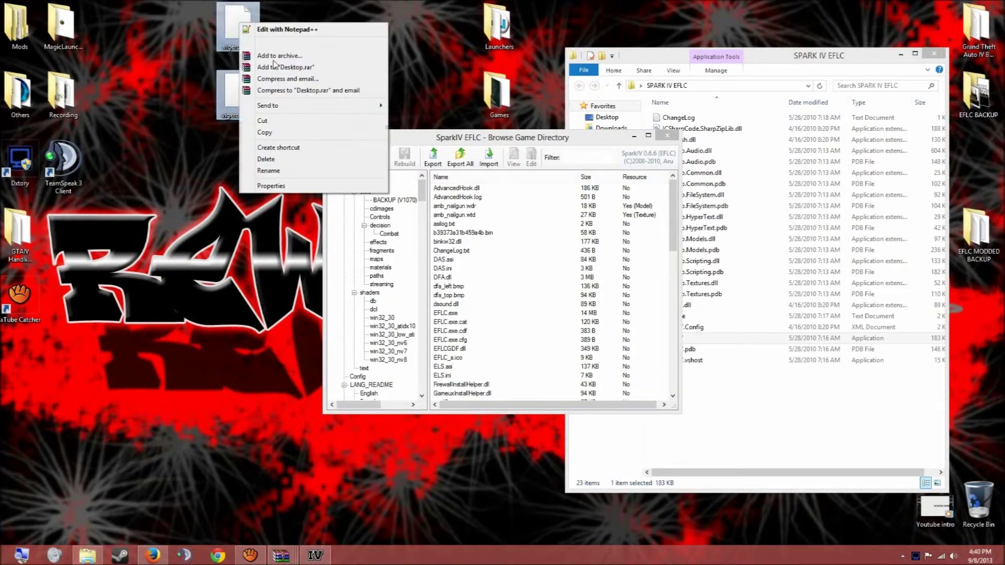
left_click(303, 176)
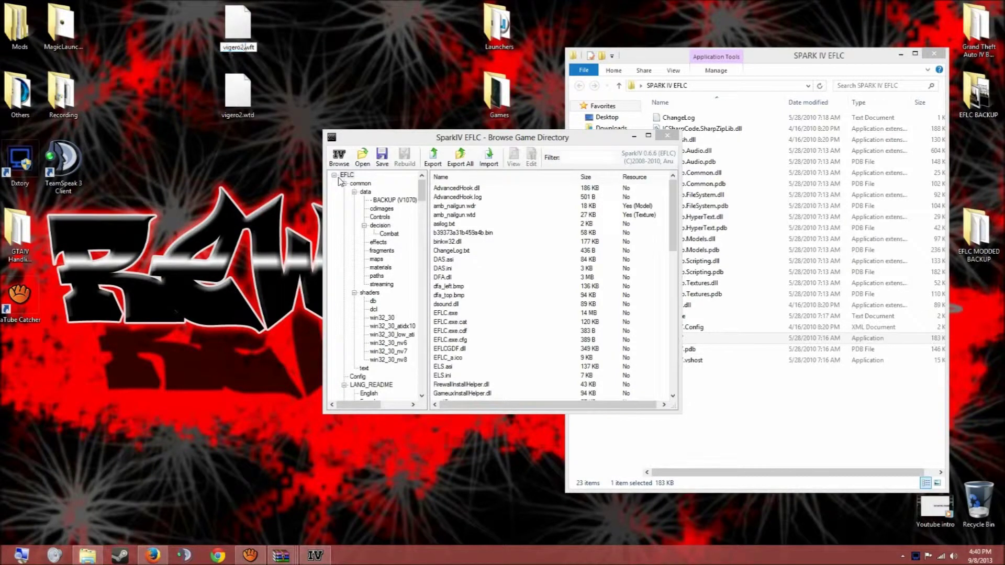
key("BackSpace")
key("Return")
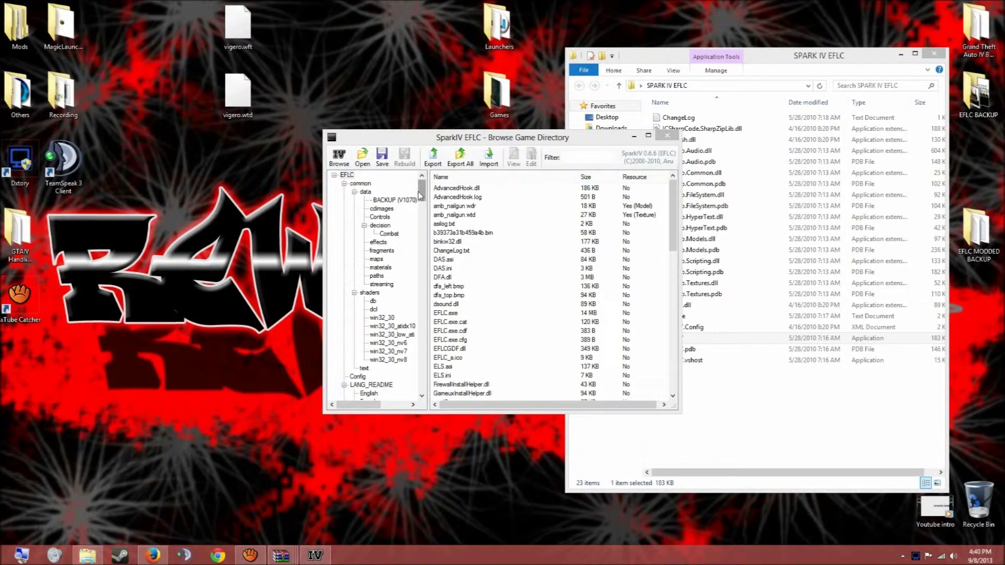
Step: In SparkIV, open vehicles.img from the cdimages folder under models
left_click_drag(421, 194, 423, 303)
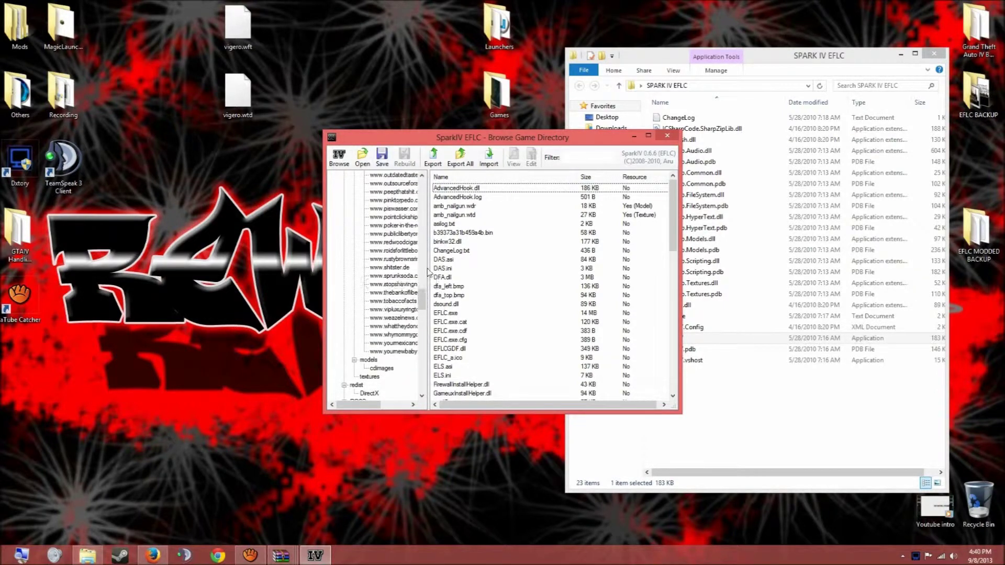
scroll(422, 299, "down", 3)
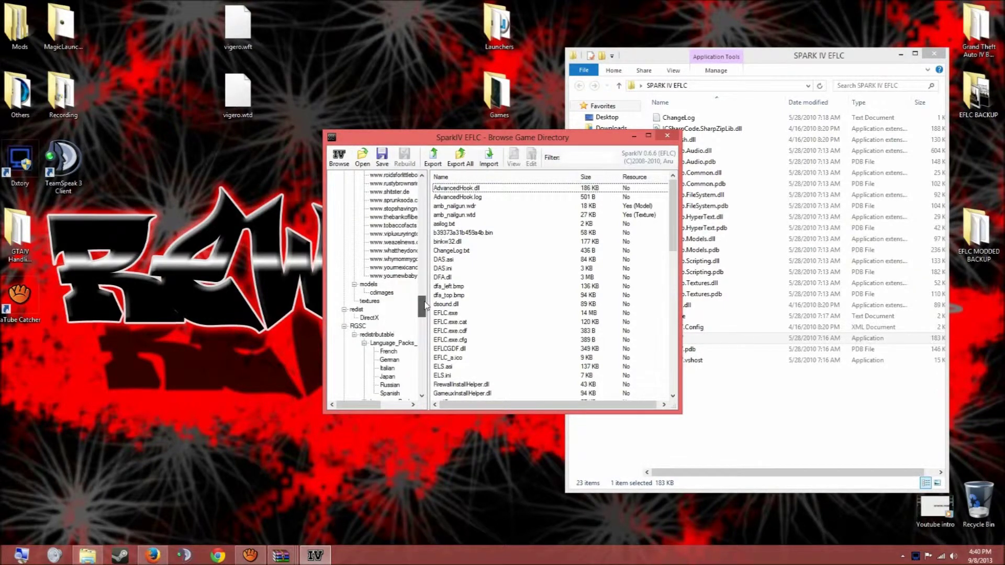
left_click(381, 294)
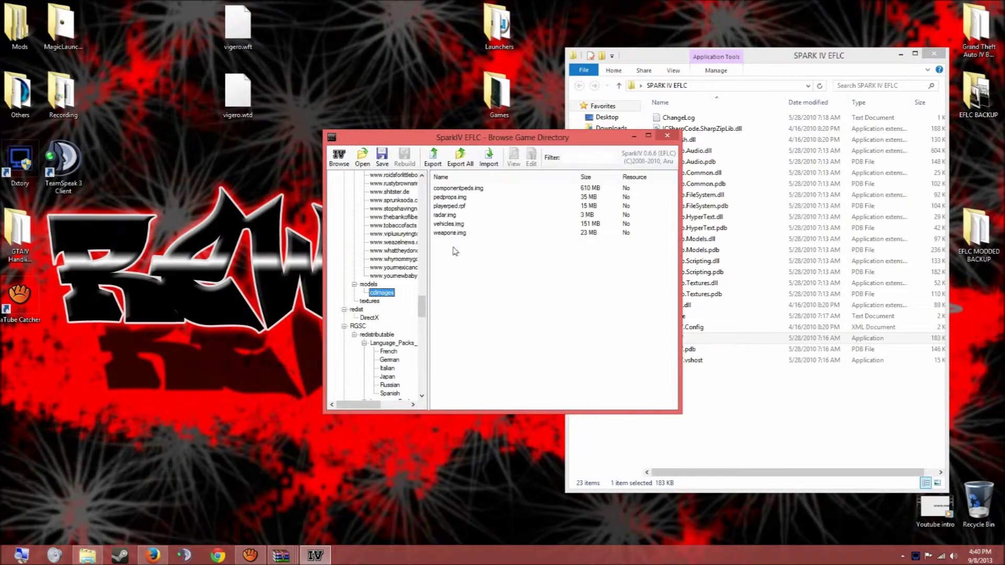
left_click(460, 224)
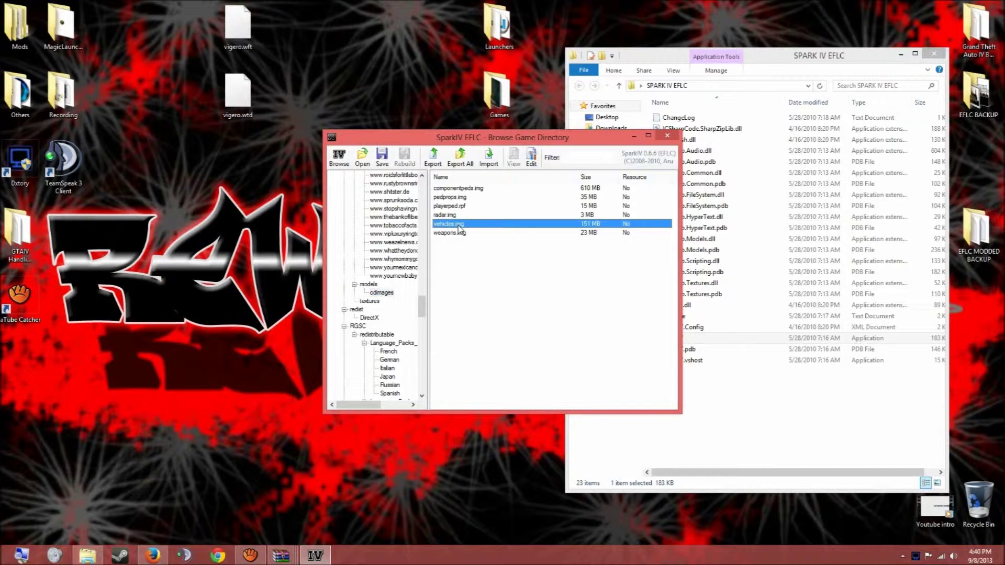
double_click(458, 227)
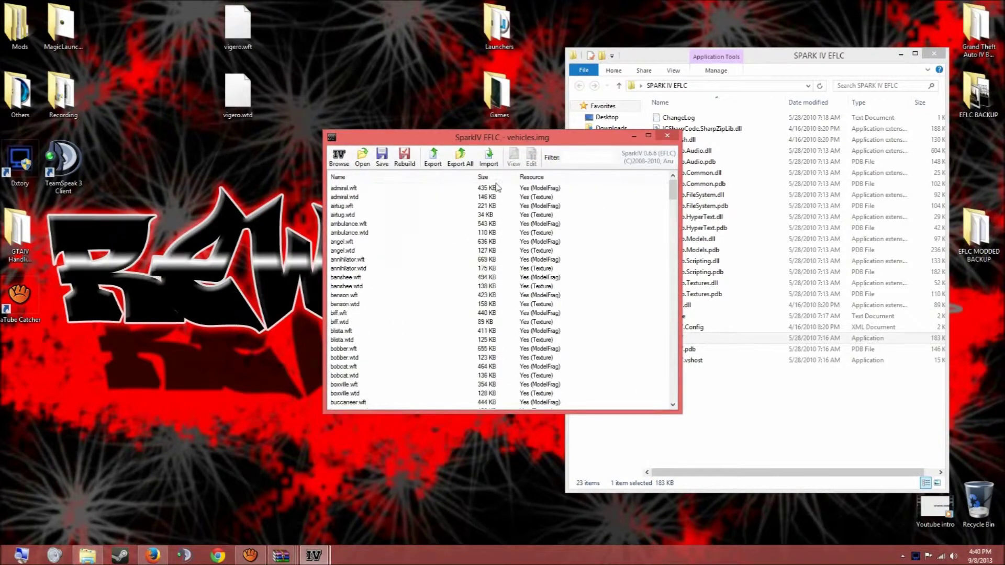
Step: Import vigero.wft and vigero.wtd from the desktop into vehicles.img
left_click(489, 158)
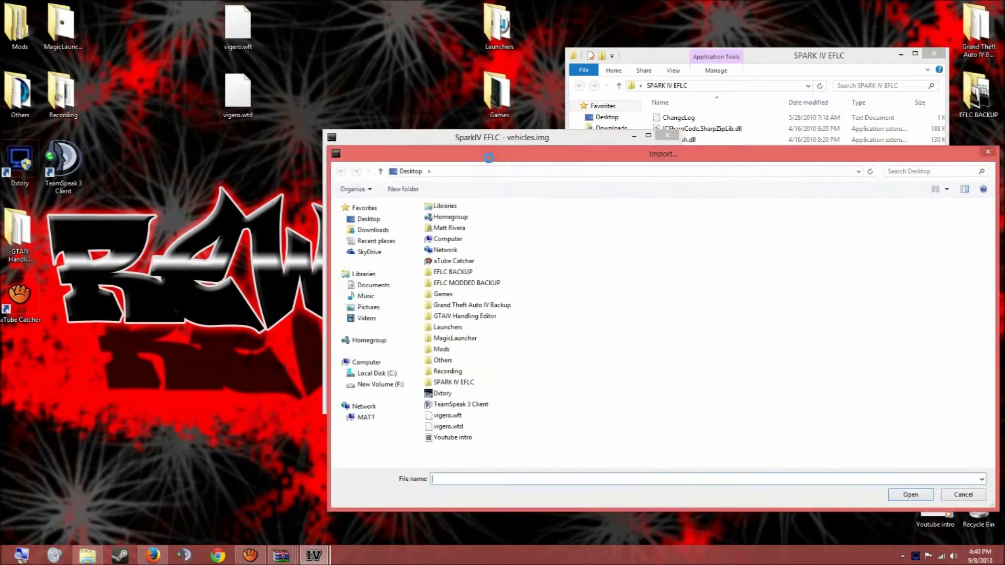
left_click_drag(487, 427, 428, 421)
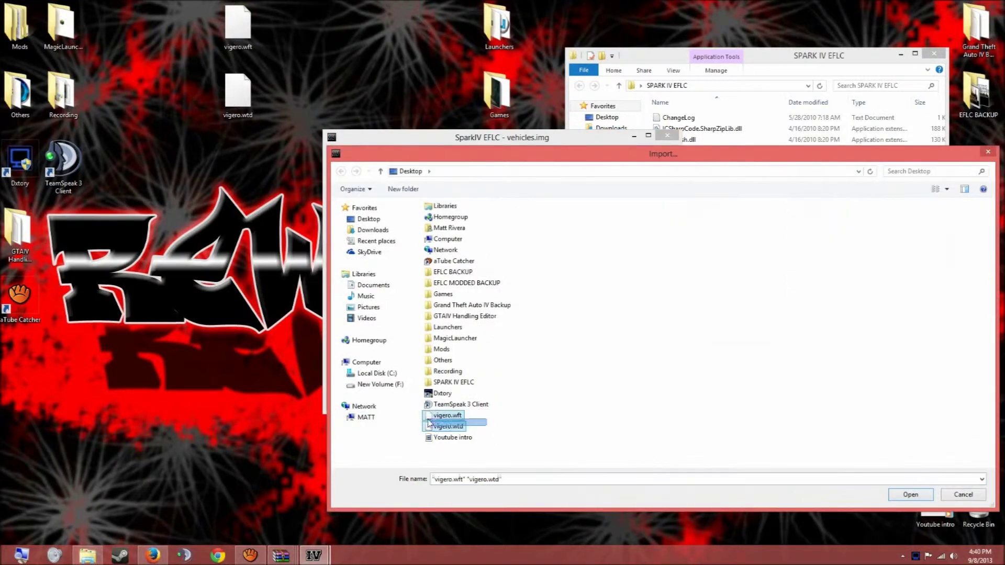
left_click(923, 496)
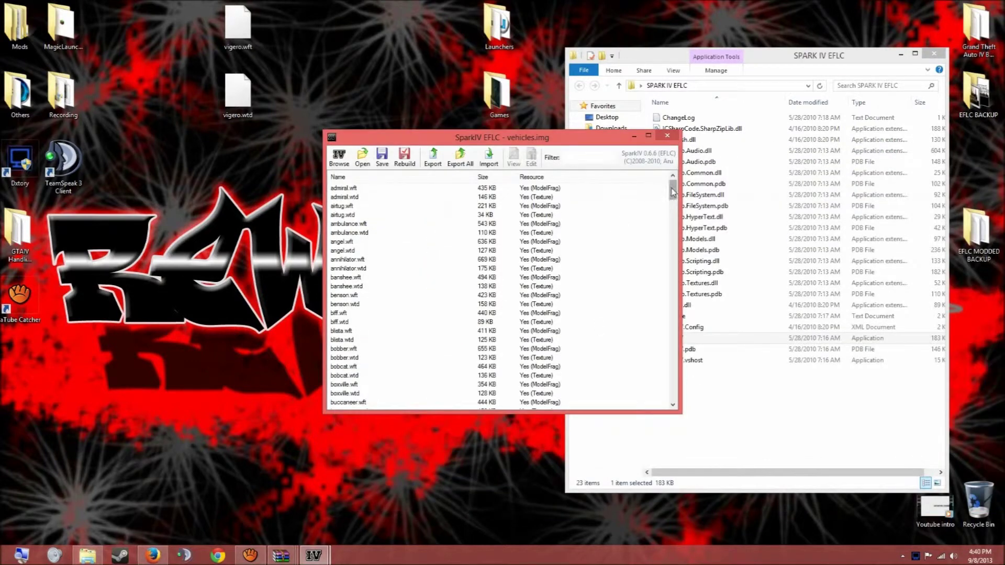
Step: Check the vigero entries in the file list, rebuild the vehicles.img archive and dismiss the notice
left_click(670, 215)
scroll(640, 367, "down", 20)
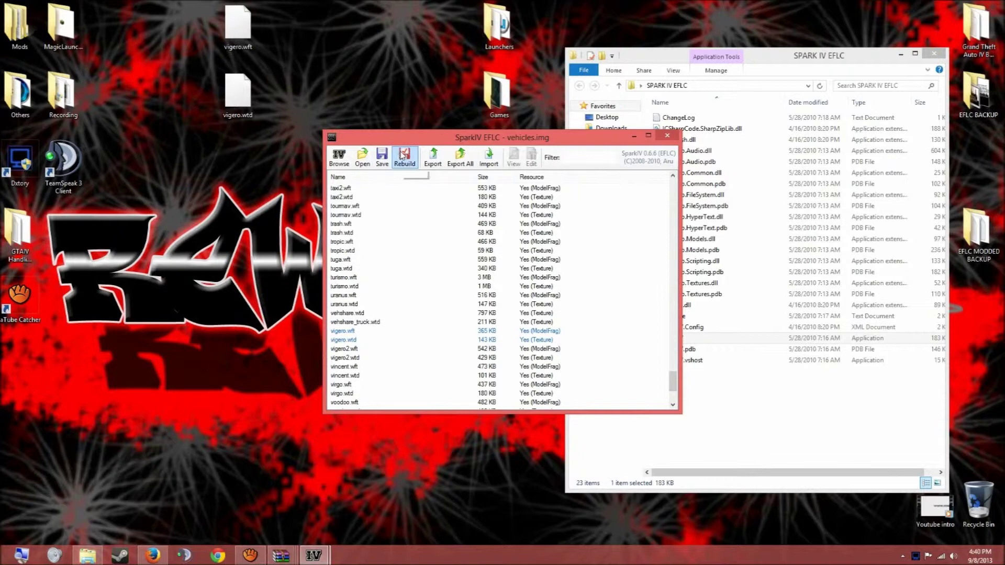
left_click(403, 158)
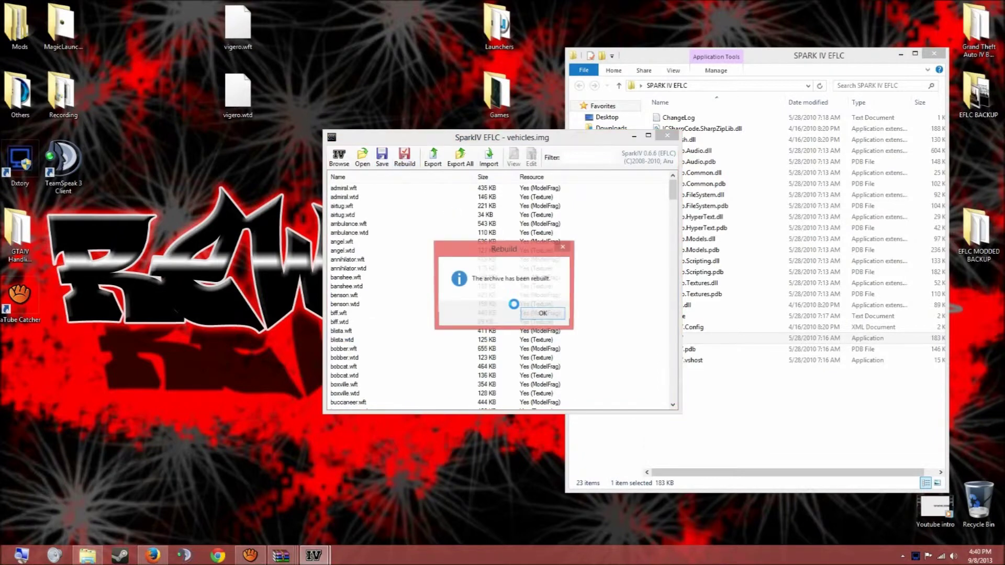
left_click(534, 314)
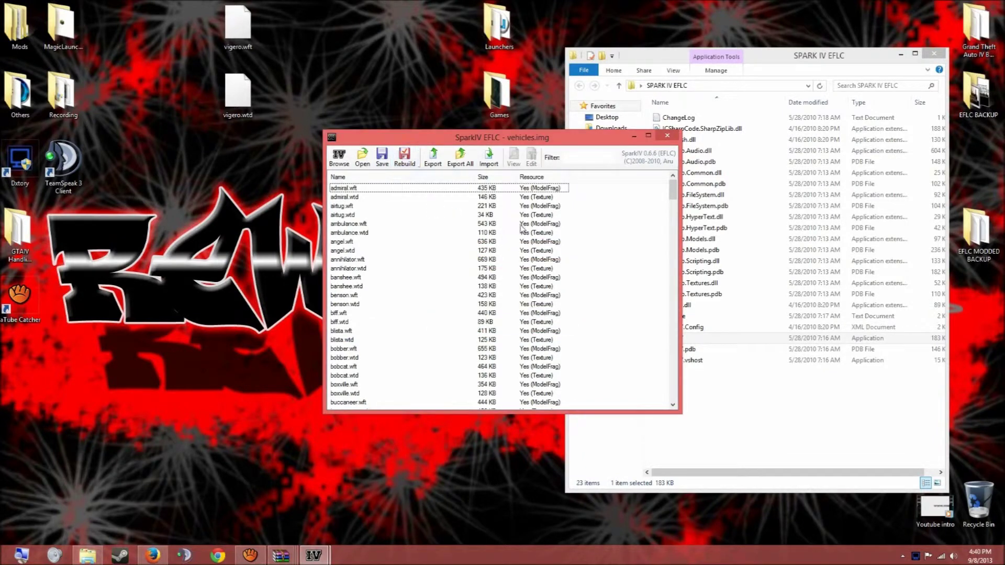
Step: Close SparkIV and the SPARK IV EFLC folder window to return to the desktop
left_click(667, 136)
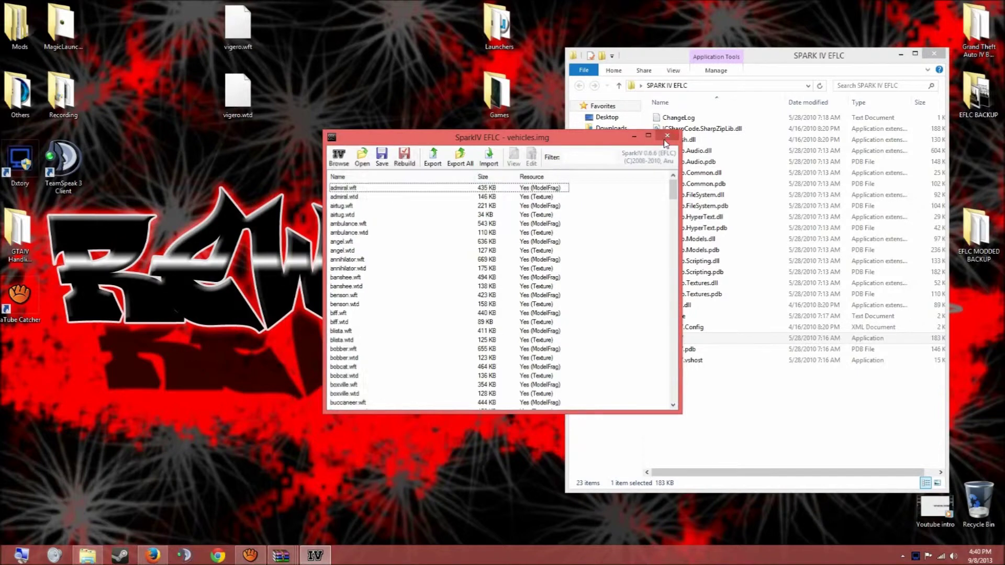
left_click(668, 137)
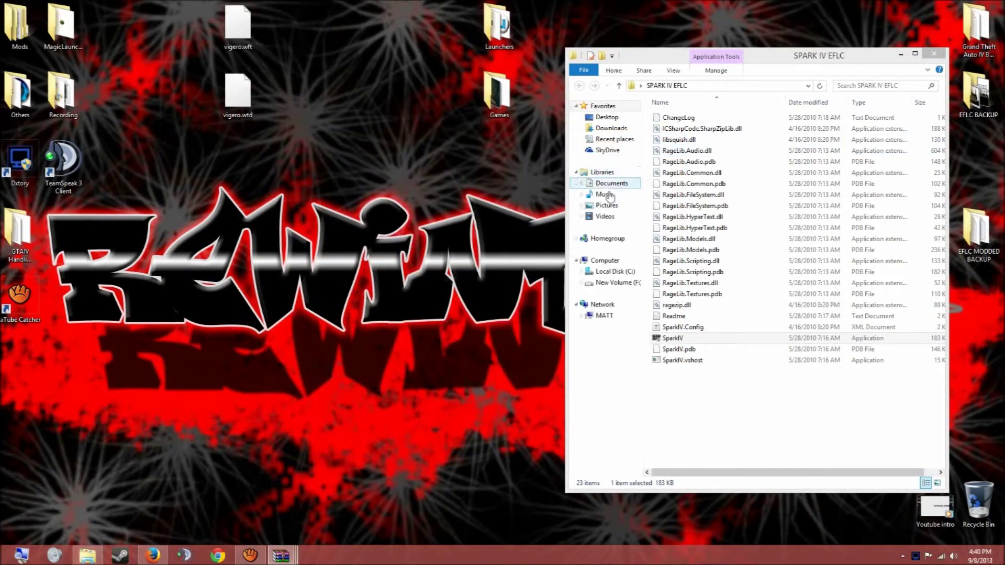
left_click(934, 54)
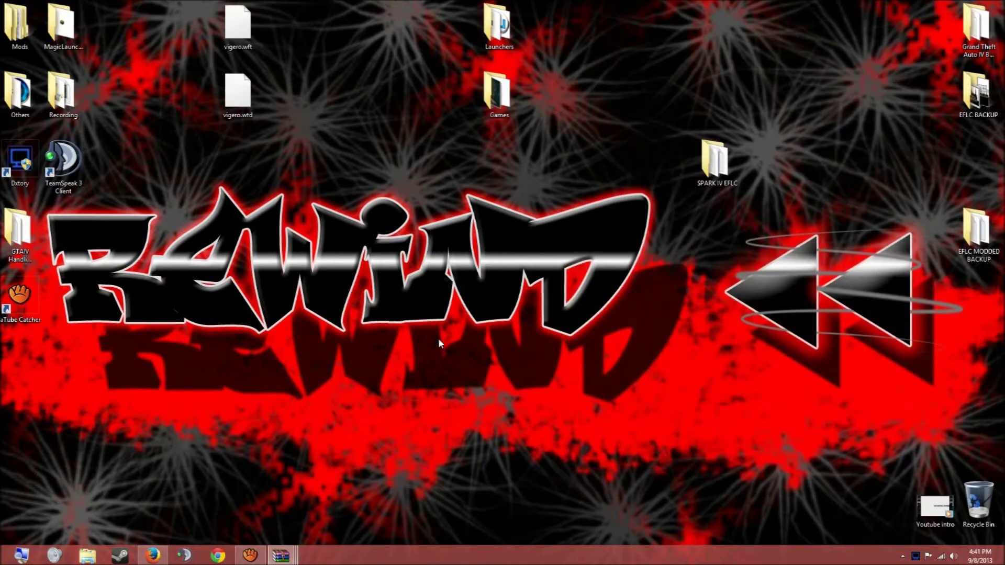